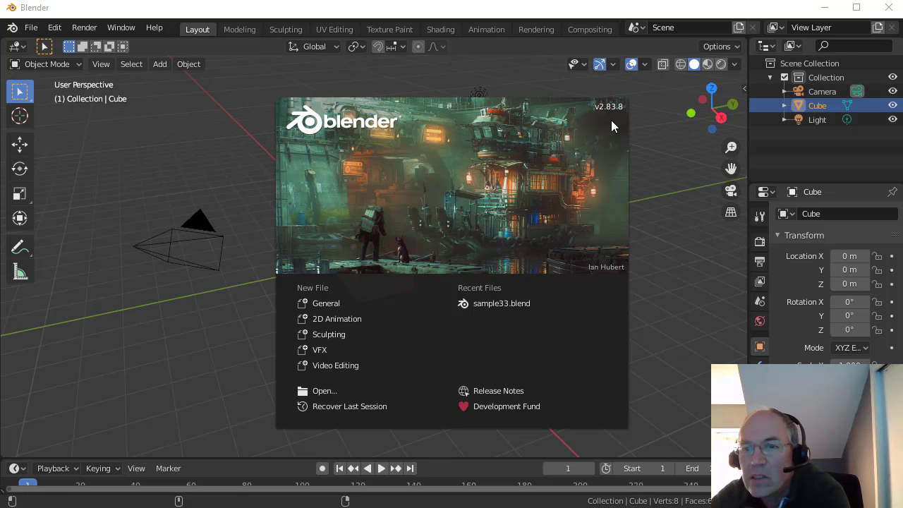
# - Close the startup splash screen to reveal the default cube, camera and light
pyautogui.click(197, 130)
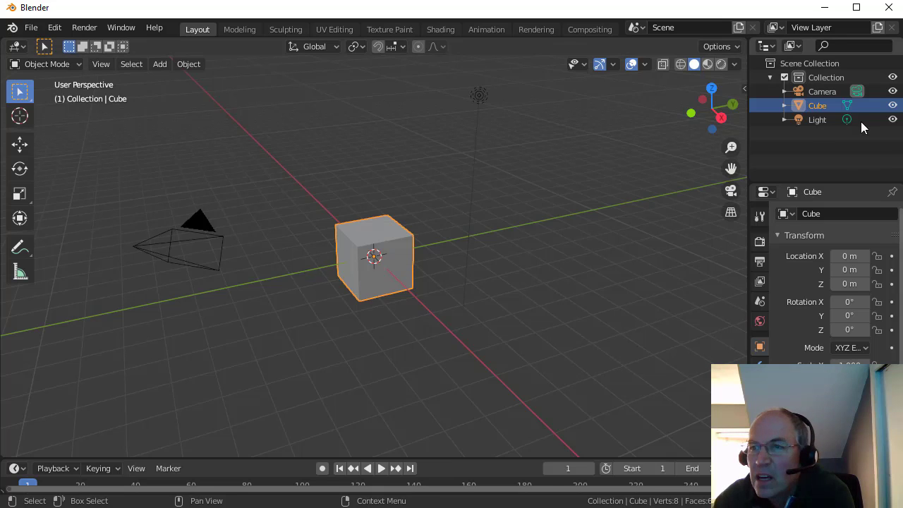
pyautogui.click(821, 92)
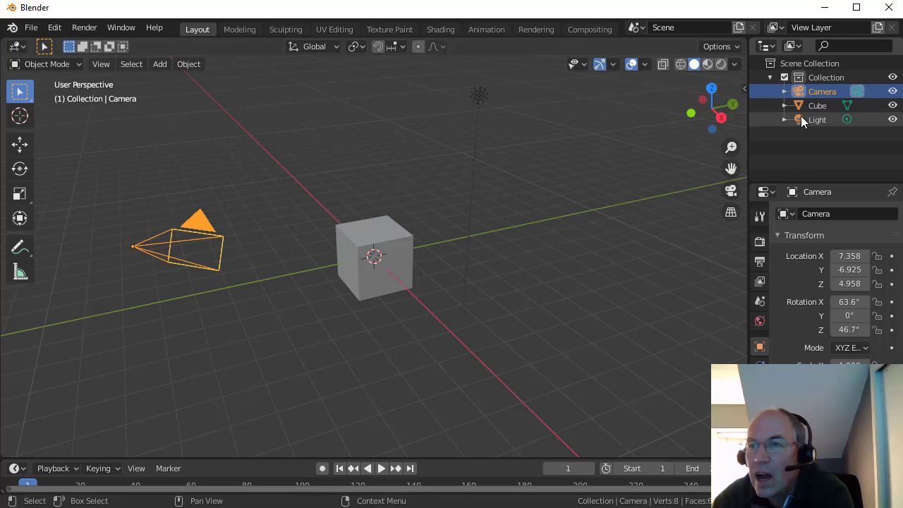
pyautogui.click(804, 105)
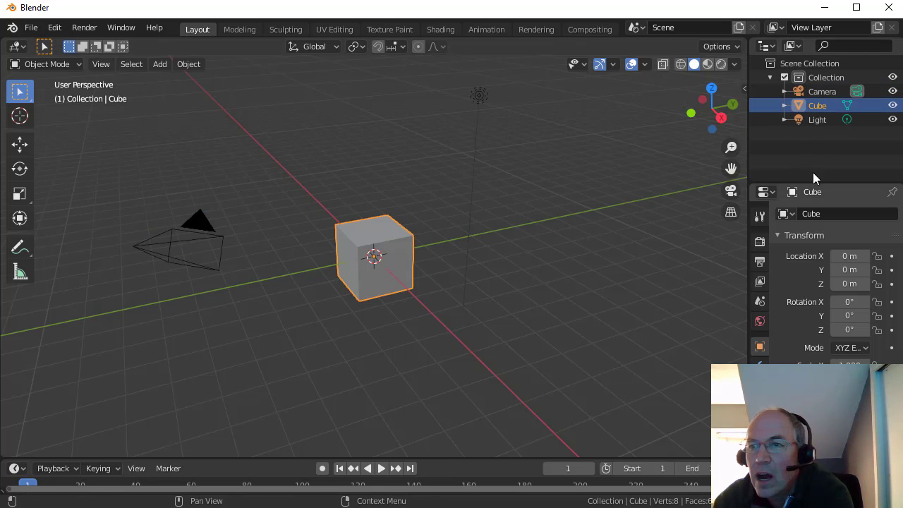
pyautogui.click(814, 119)
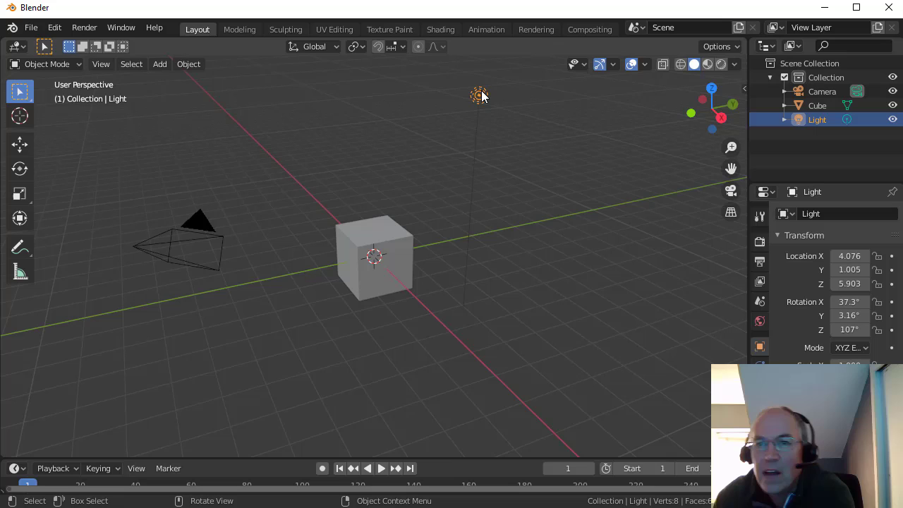
pyautogui.click(370, 287)
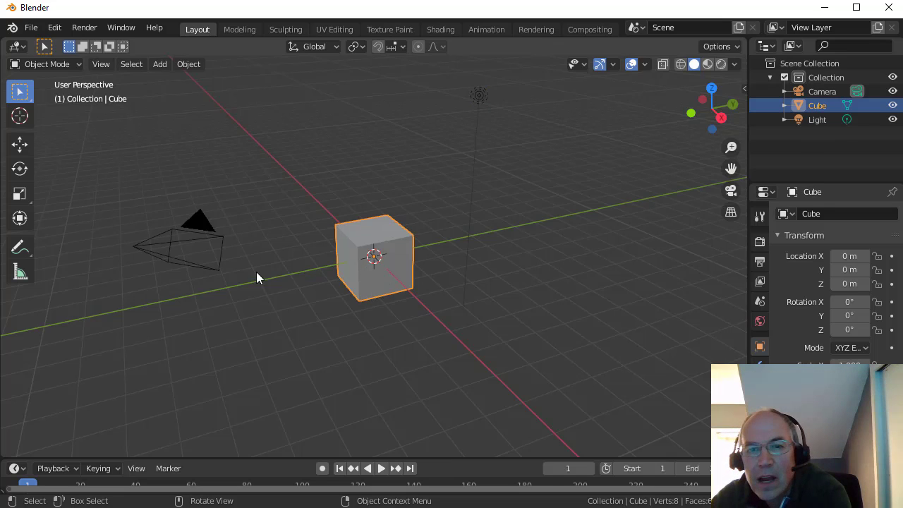
pyautogui.click(198, 262)
pyautogui.click(365, 273)
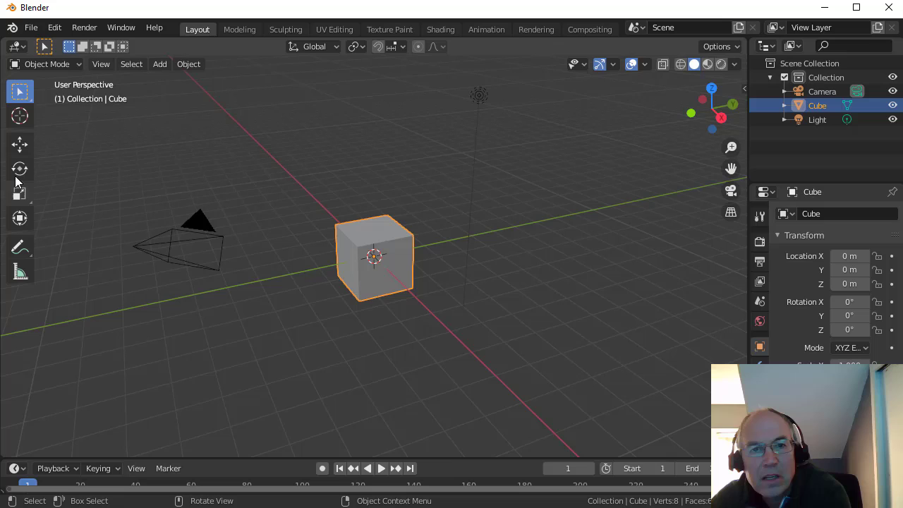
# - Move the cube to Y -1.932, stretch it taller along Z, and scale it up to about 2.25
pyautogui.click(20, 143)
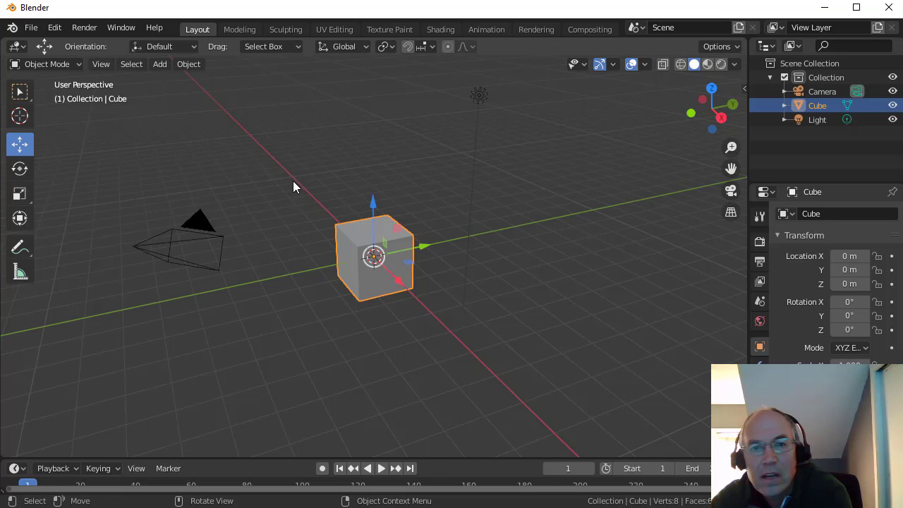
pyautogui.moveTo(432, 246); pyautogui.dragTo(317, 278)
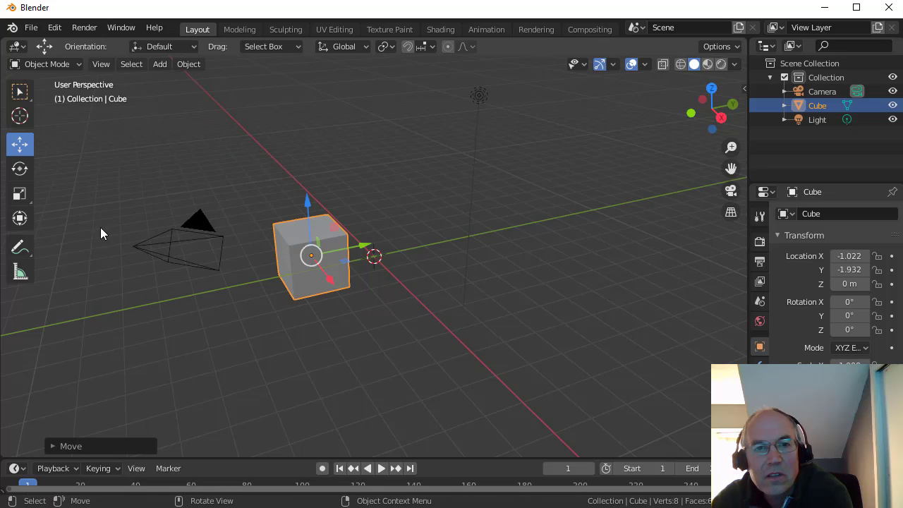
pyautogui.click(20, 192)
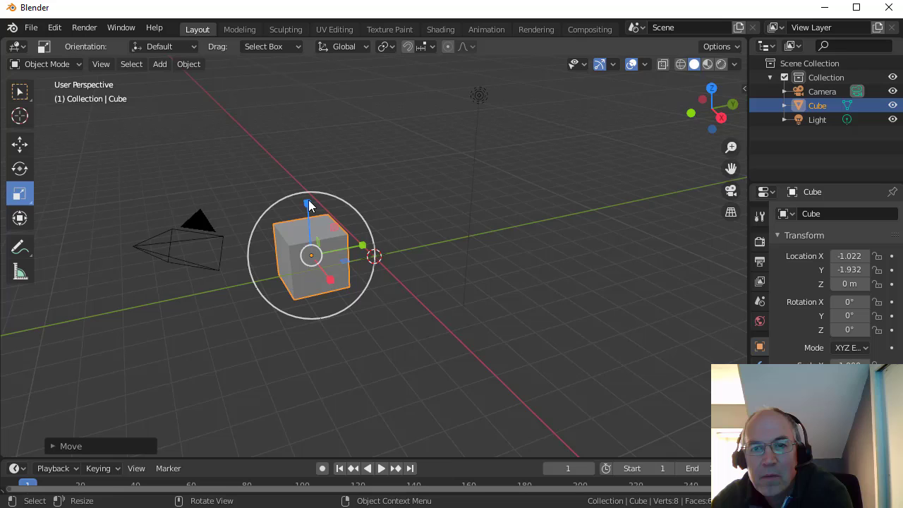
pyautogui.moveTo(308, 203); pyautogui.dragTo(309, 168)
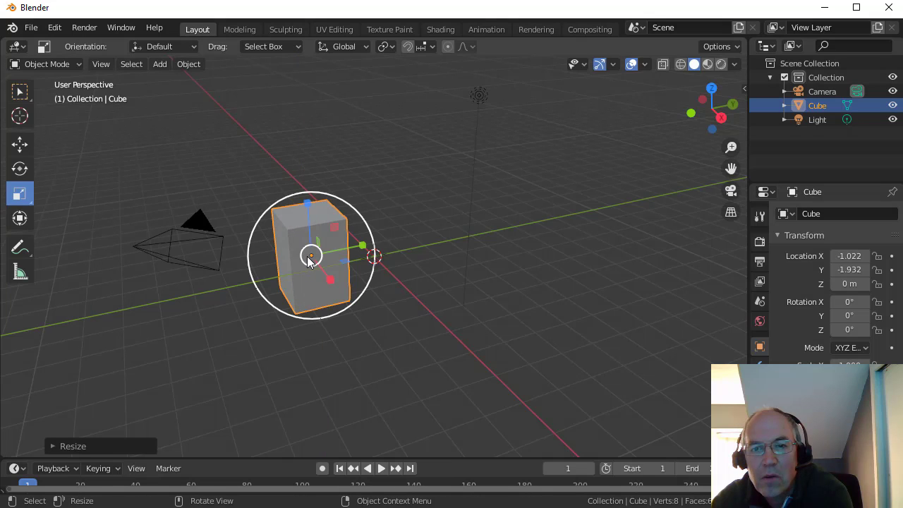
pyautogui.moveTo(307, 256)
pyautogui.mouseDown()
pyautogui.moveTo(318, 256)
pyautogui.moveTo(310, 257)
pyautogui.mouseUp()
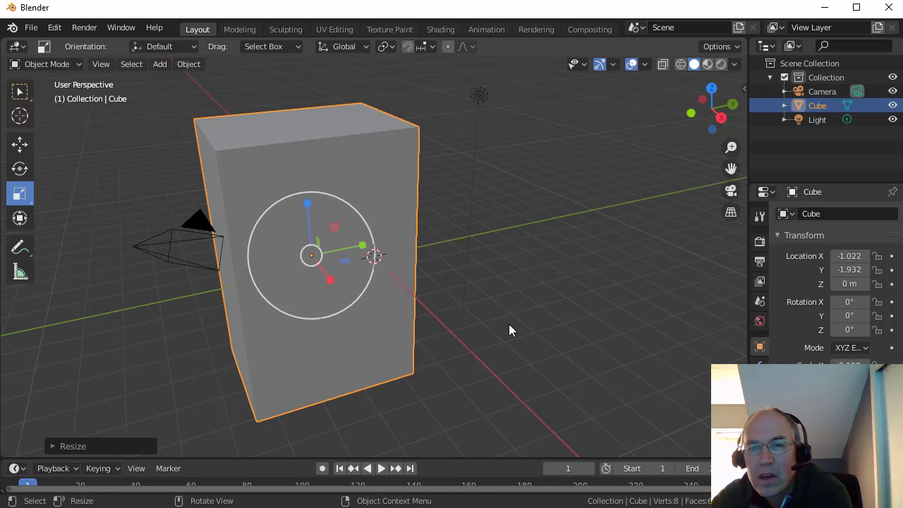
pyautogui.click(509, 326)
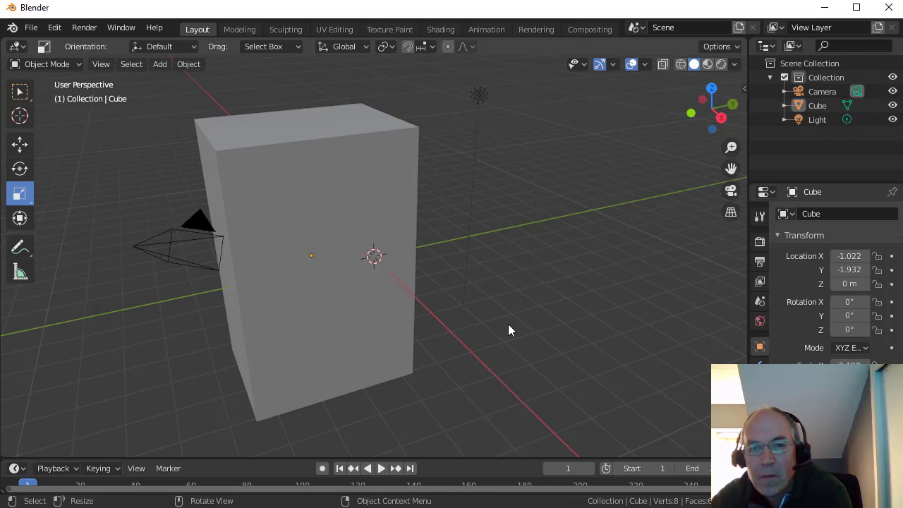
# - Place the 3D cursor beside the block, reframe the view, and drag the outliner taller
pyautogui.click(19, 115)
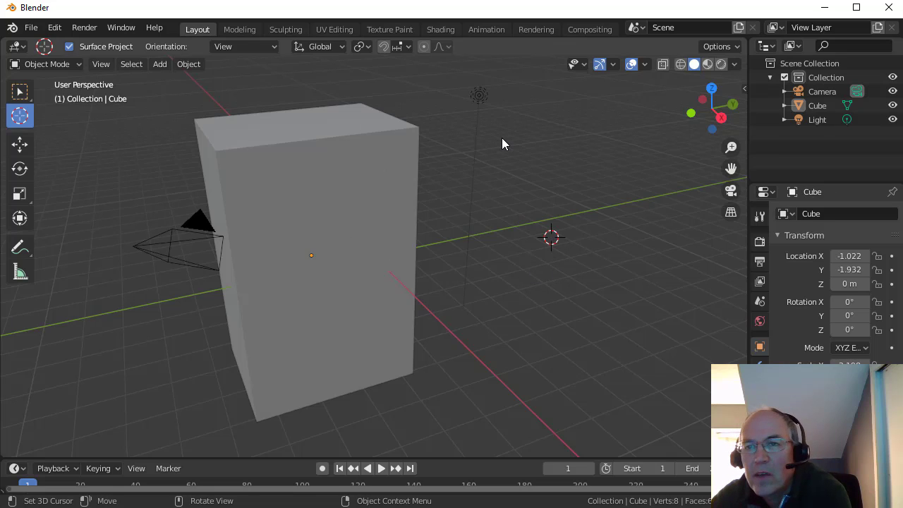
pyautogui.moveTo(501, 143); pyautogui.dragTo(505, 174)
pyautogui.moveTo(529, 224); pyautogui.dragTo(511, 242, button='middle')
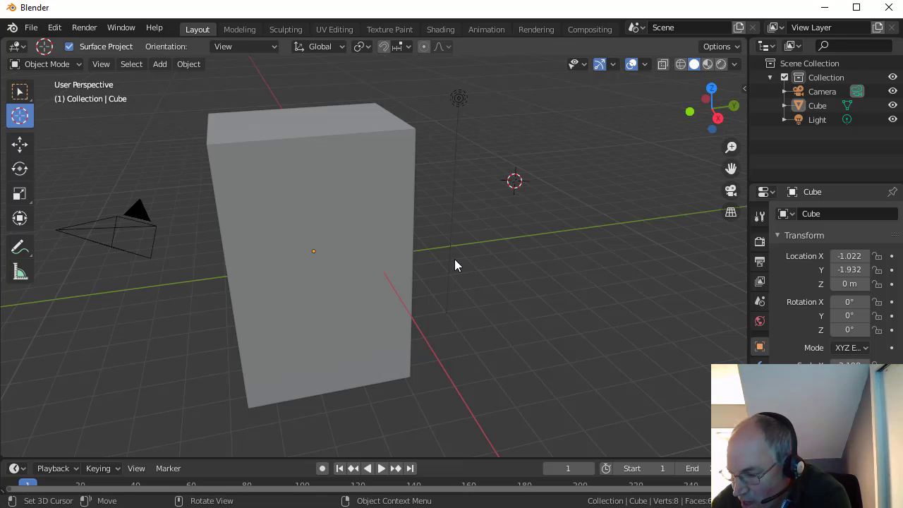
pyautogui.moveTo(505, 272); pyautogui.dragTo(539, 292, button='middle')
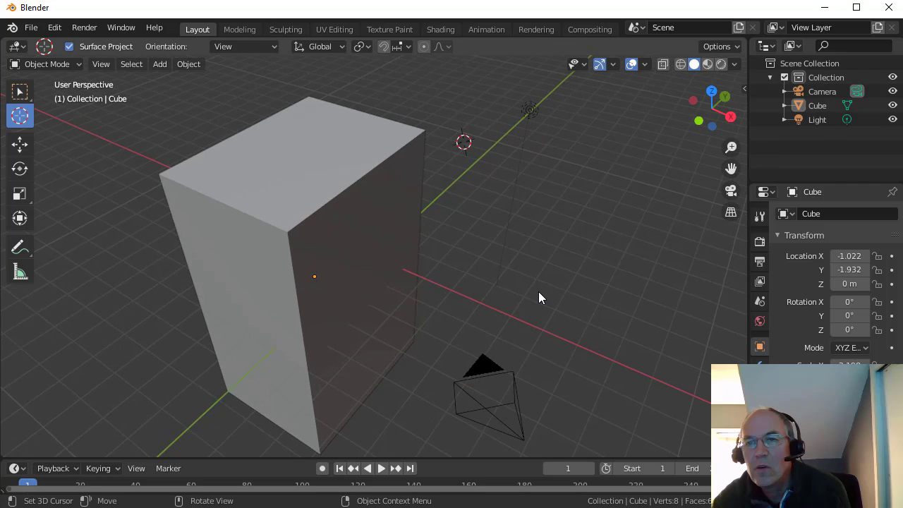
pyautogui.scroll(-2, 539, 292)
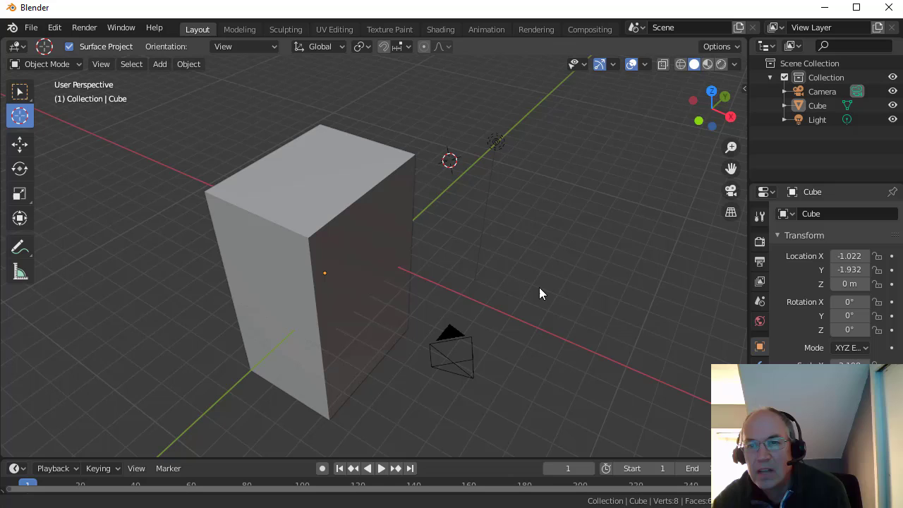
pyautogui.moveTo(538, 292)
pyautogui.keyDown('ctrl'); pyautogui.mouseDown(button='middle')
pyautogui.moveTo(510, 310)
pyautogui.moveTo(538, 291)
pyautogui.moveTo(468, 284)
pyautogui.moveTo(580, 233)
pyautogui.moveTo(649, 262)
pyautogui.moveTo(556, 271)
pyautogui.moveTo(473, 236)
pyautogui.moveTo(477, 218)
pyautogui.moveTo(472, 225)
pyautogui.mouseUp(button='middle'); pyautogui.keyUp('ctrl')
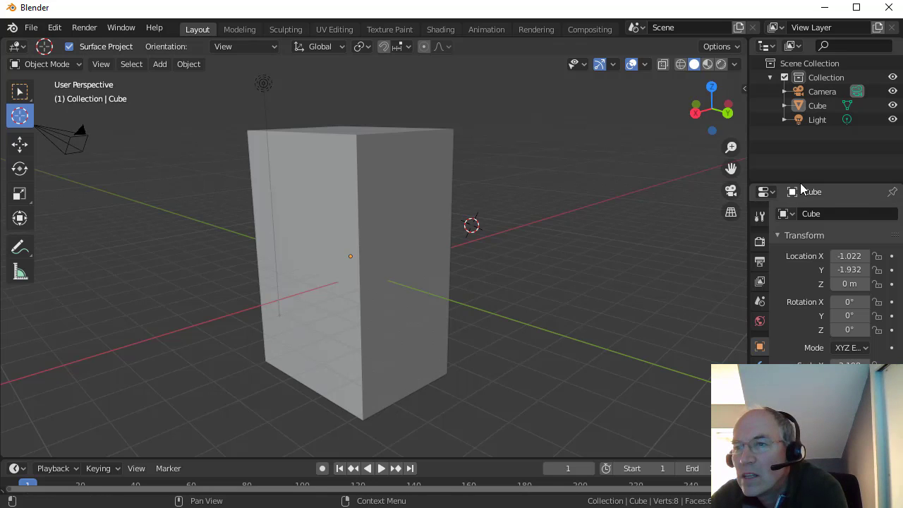
pyautogui.moveTo(804, 183); pyautogui.dragTo(800, 234)
pyautogui.scroll(-2, 465, 284)
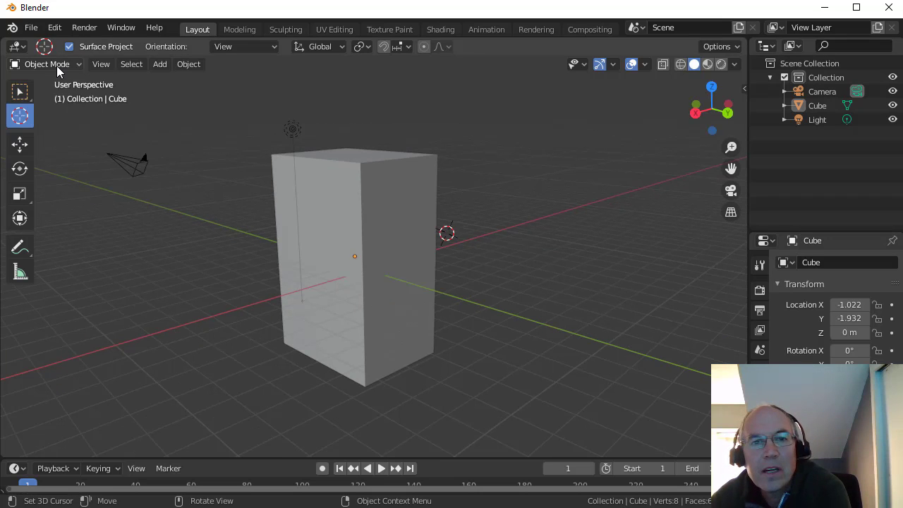
# - Switch to the Modeling workspace and toggle the block between Edit and Object Mode, ending in Object Mode
pyautogui.click(241, 29)
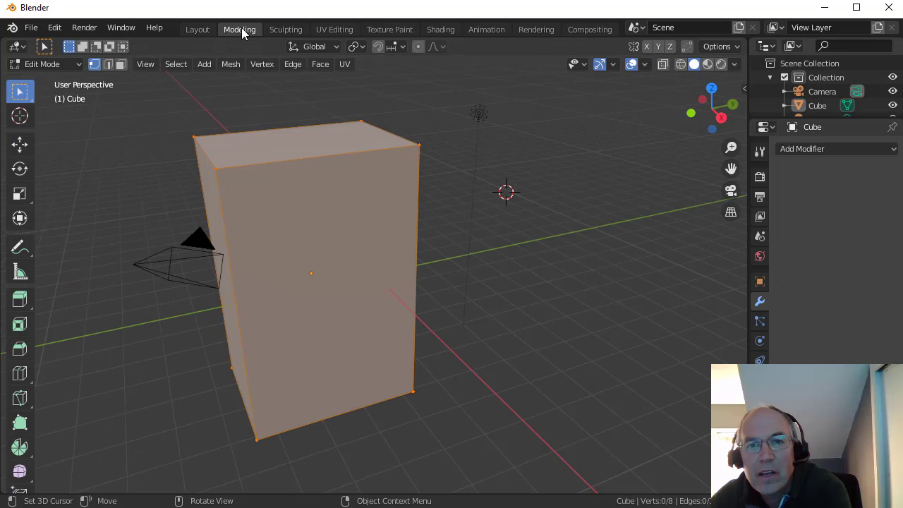
pyautogui.click(49, 65)
pyautogui.click(49, 80)
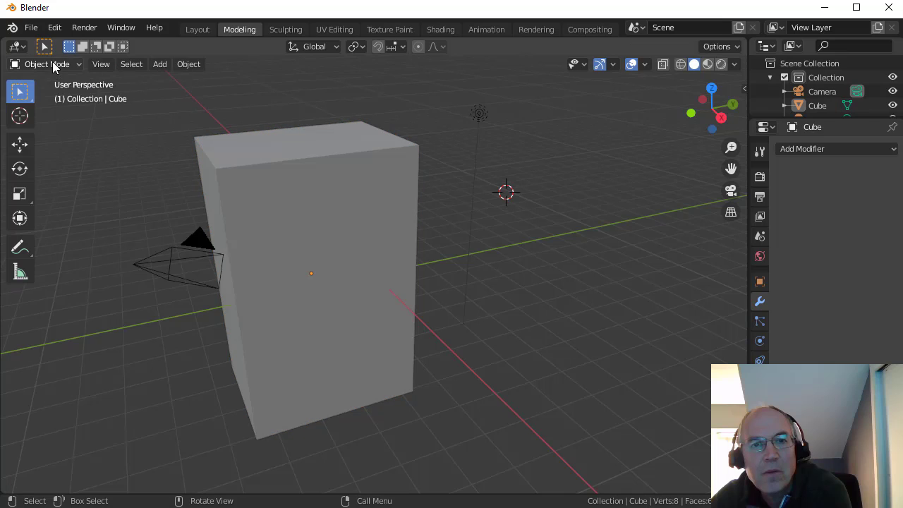
pyautogui.click(52, 64)
pyautogui.click(47, 96)
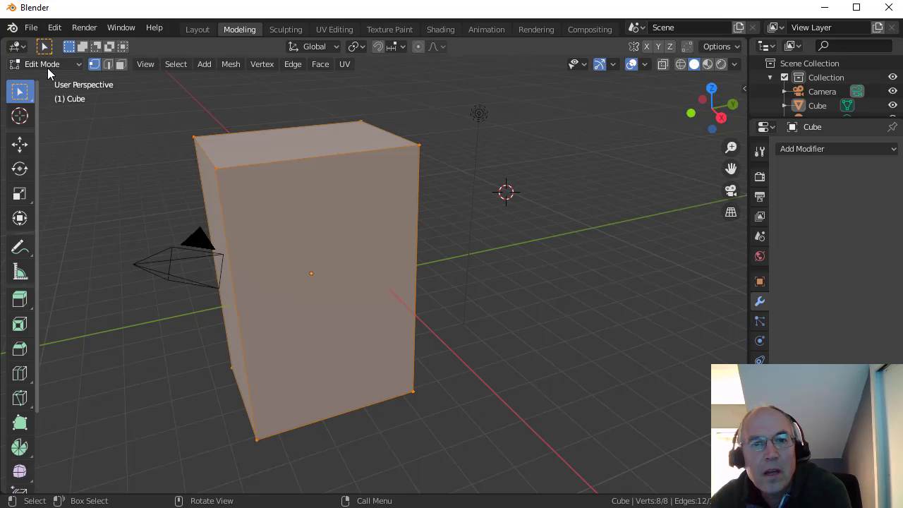
pyautogui.click(48, 68)
pyautogui.click(47, 79)
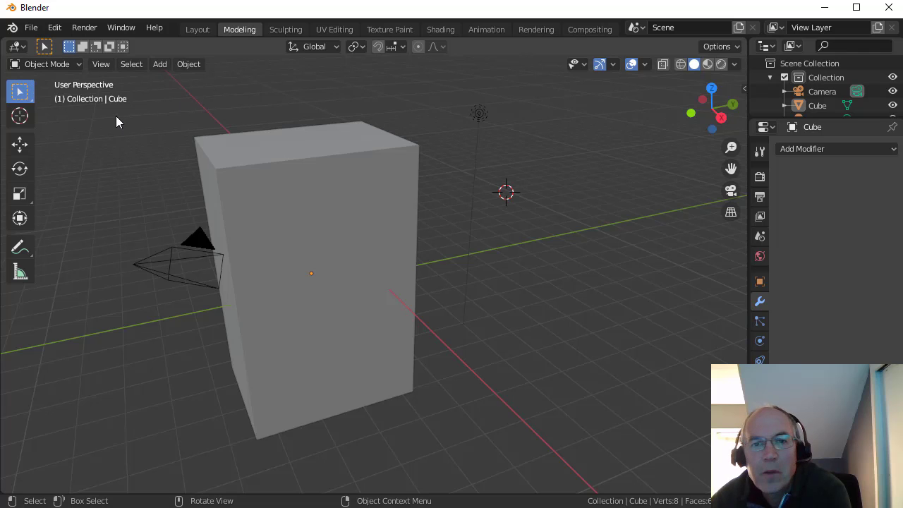
pyautogui.moveTo(183, 226); pyautogui.dragTo(468, 226, button='middle')
pyautogui.scroll(-3, 468, 226)
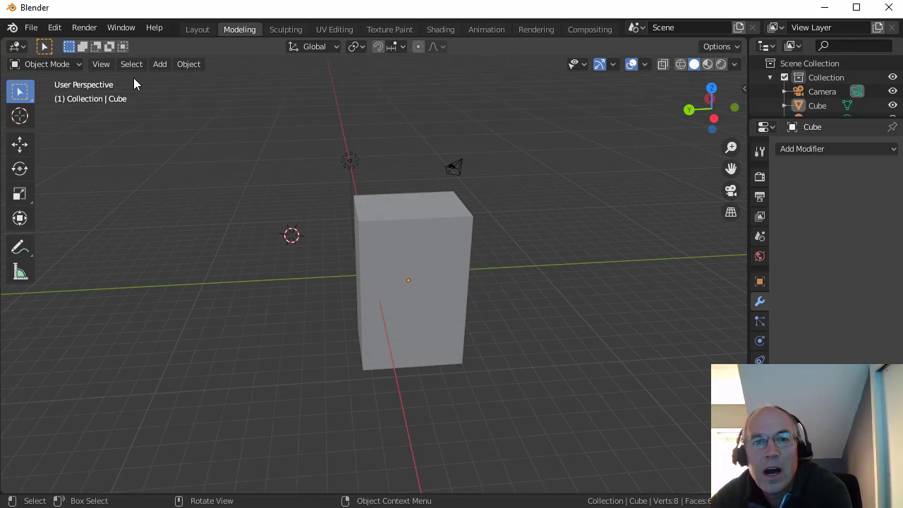
# - Add an icosphere at the 3D cursor beside the block
pyautogui.click(152, 64)
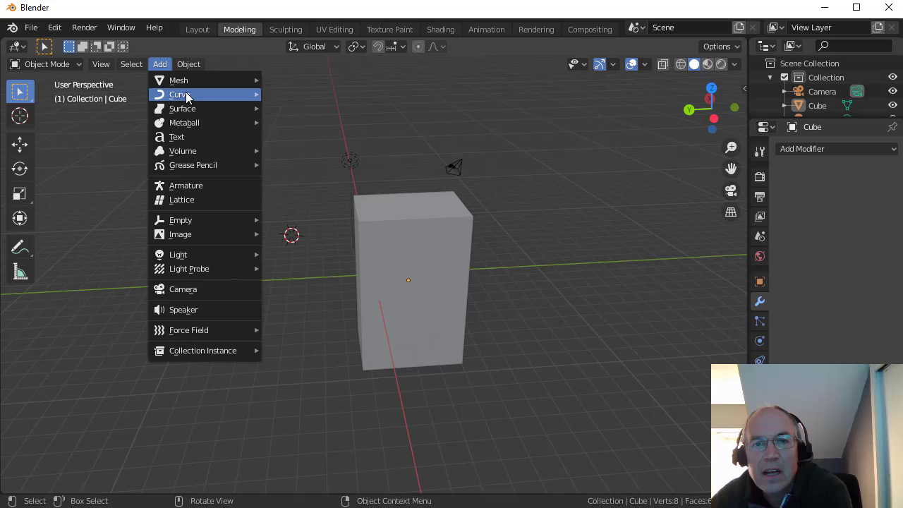
pyautogui.moveTo(187, 101)
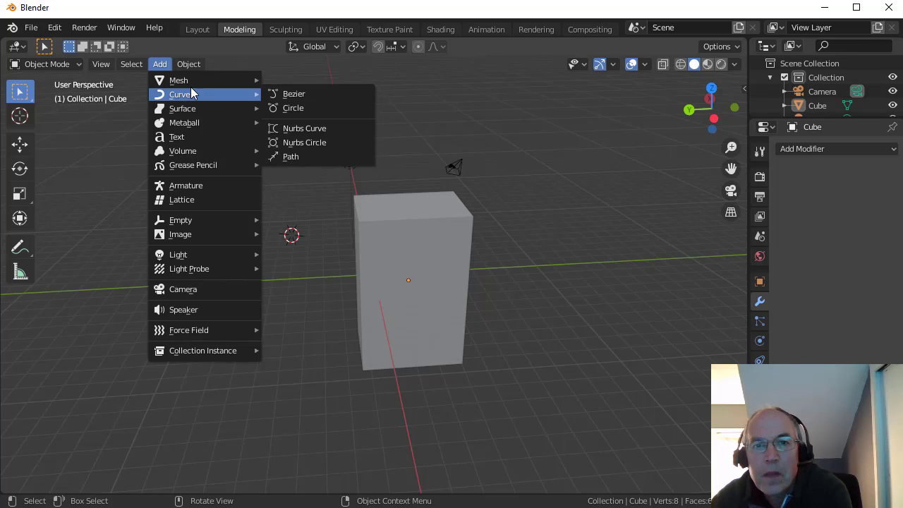
pyautogui.moveTo(195, 82)
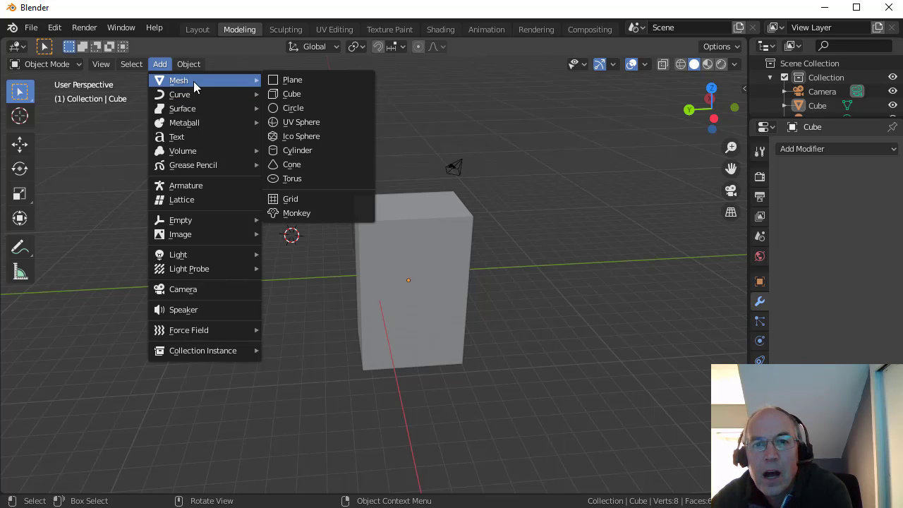
pyautogui.click(286, 136)
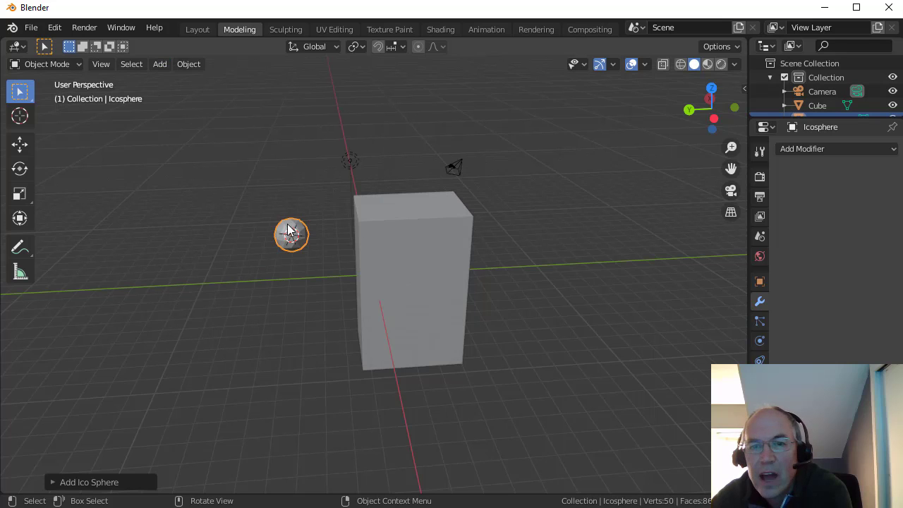
pyautogui.moveTo(303, 257)
pyautogui.mouseDown(button='middle')
pyautogui.moveTo(145, 306)
pyautogui.moveTo(63, 233)
pyautogui.moveTo(177, 254)
pyautogui.moveTo(332, 256)
pyautogui.moveTo(316, 262)
pyautogui.mouseUp(button='middle')
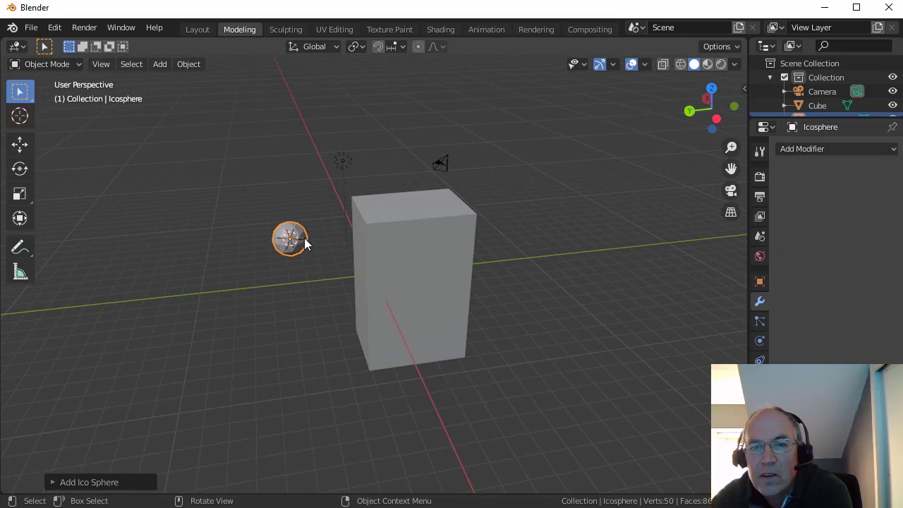
# - Enlarge the outliner to list every object, then select the icosphere
pyautogui.click(364, 261)
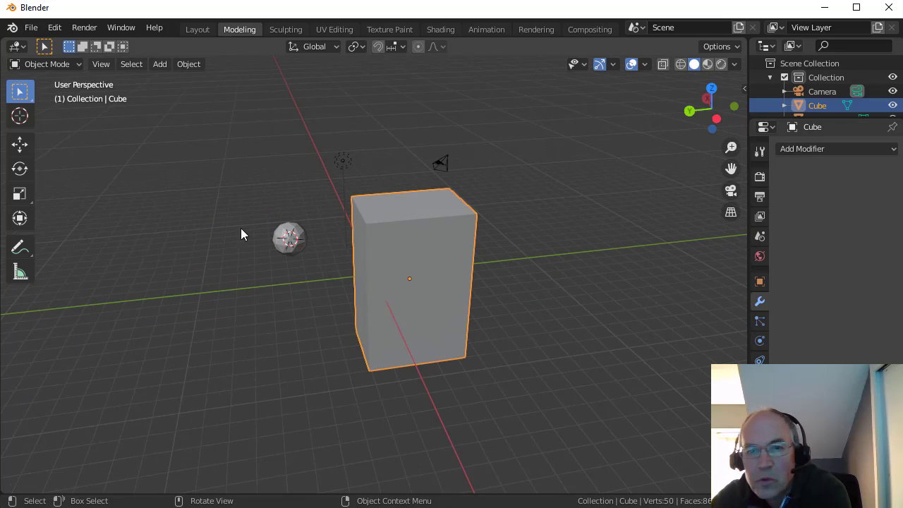
pyautogui.moveTo(825, 117); pyautogui.dragTo(825, 150)
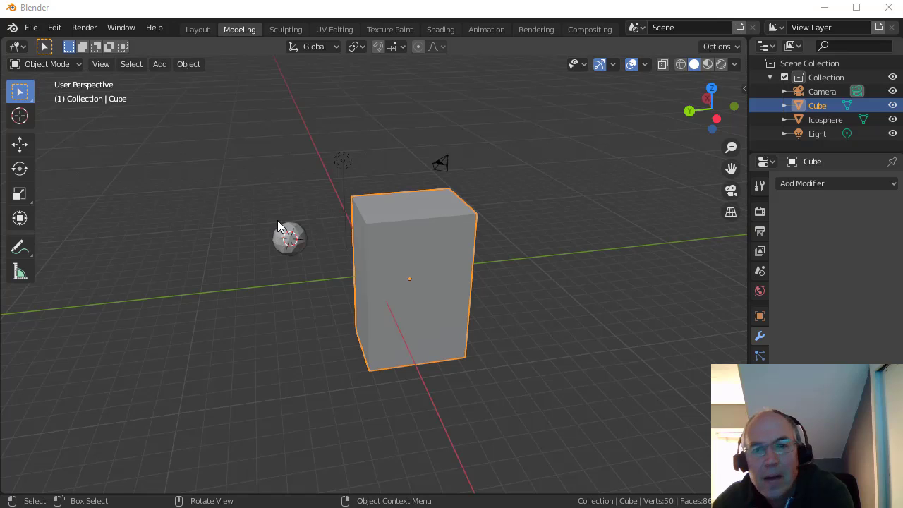
pyautogui.click(280, 249)
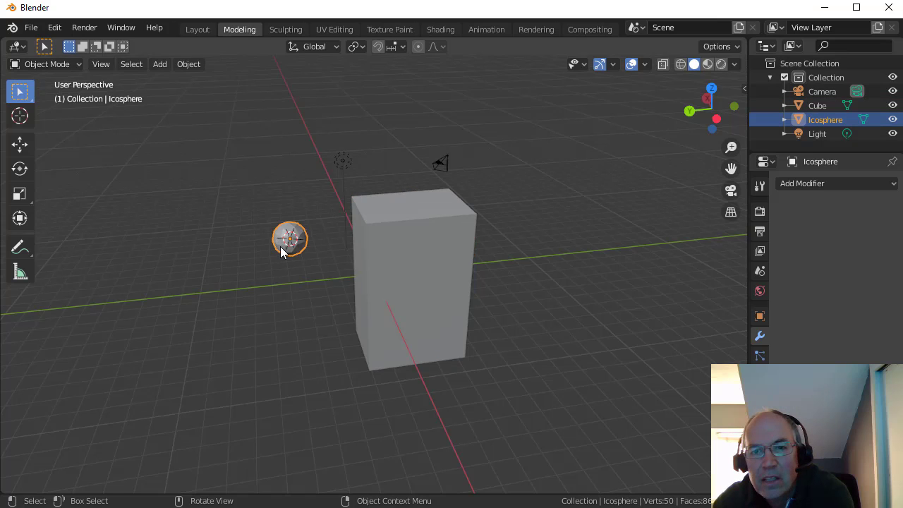
pyautogui.click(418, 265)
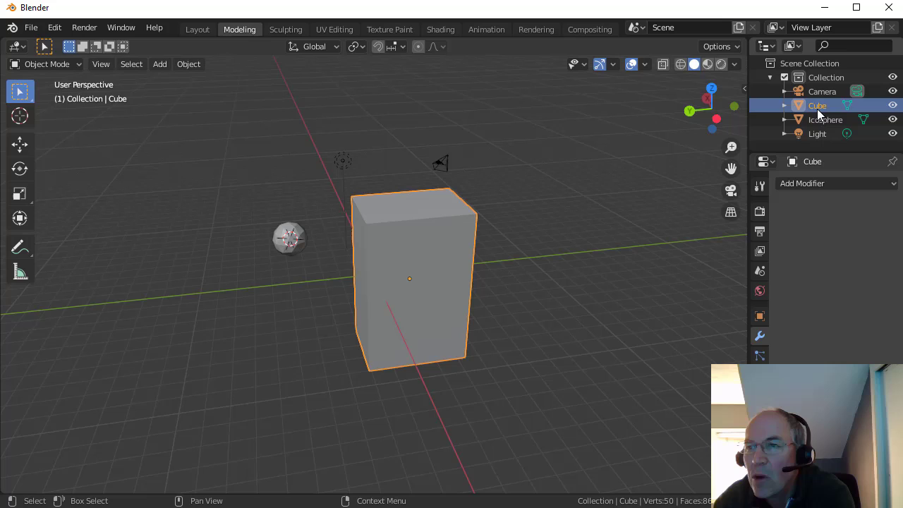
pyautogui.click(289, 238)
# - Delete the standalone icosphere and add an ico sphere into the Cube's mesh in Edit Mode
pyautogui.press('Delete')
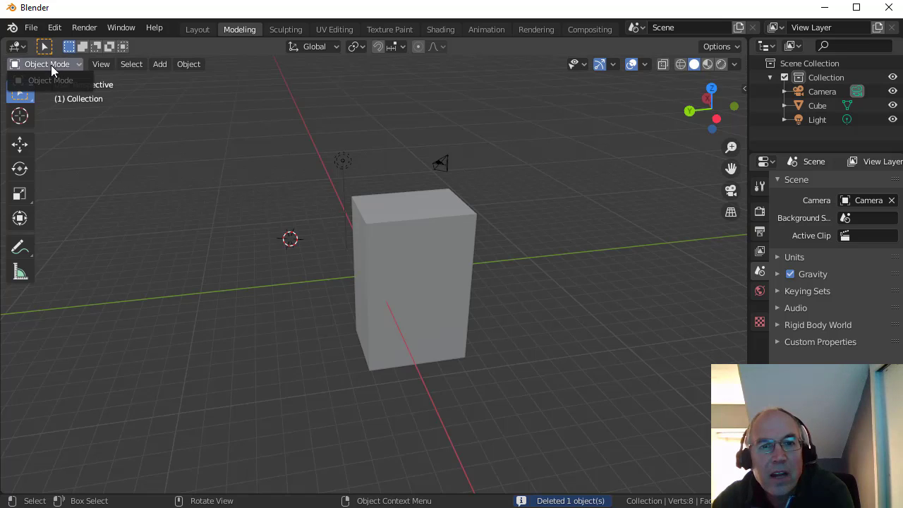
pyautogui.click(453, 271)
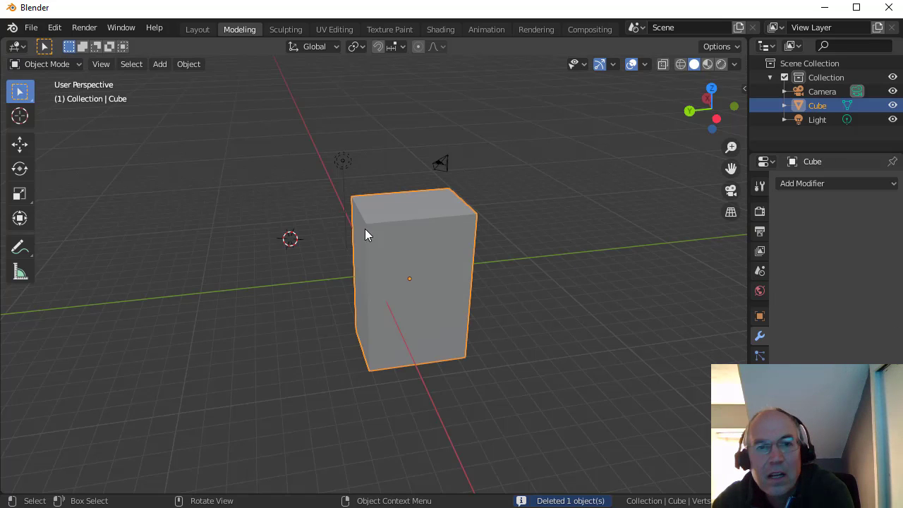
pyautogui.click(61, 64)
pyautogui.click(47, 96)
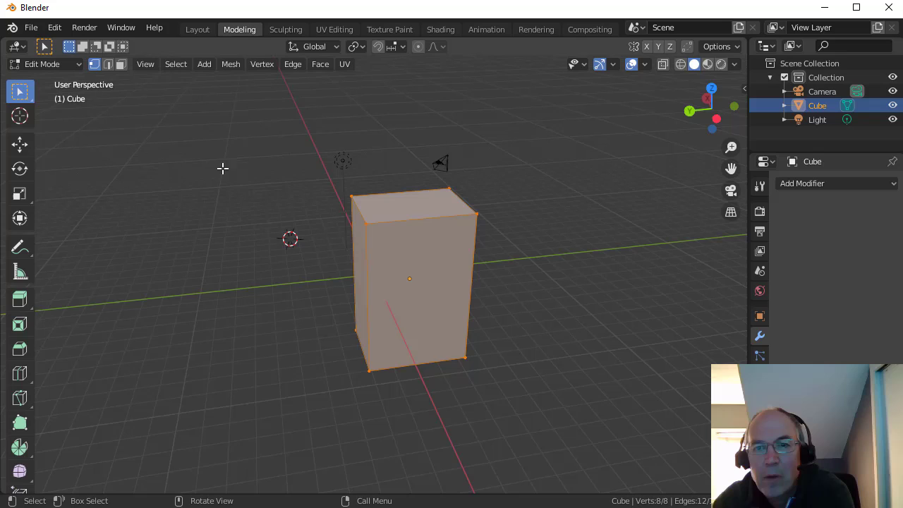
pyautogui.click(203, 65)
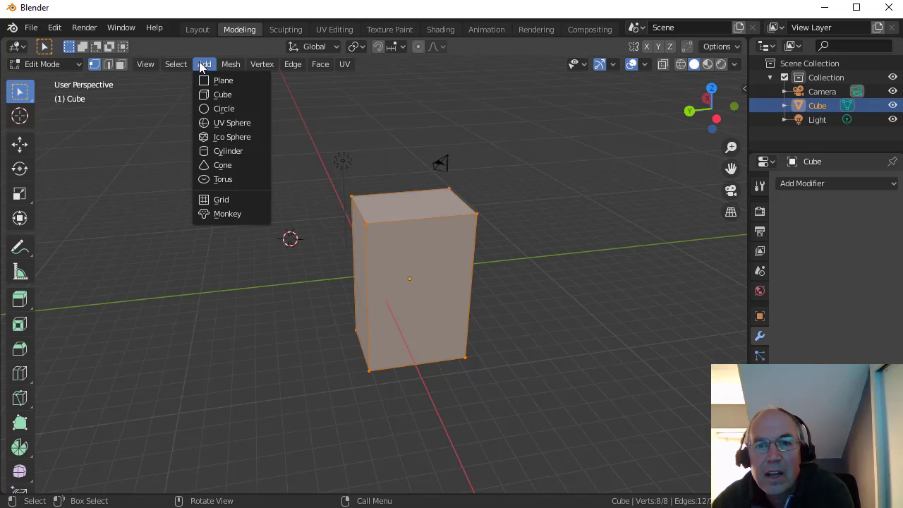
pyautogui.click(227, 139)
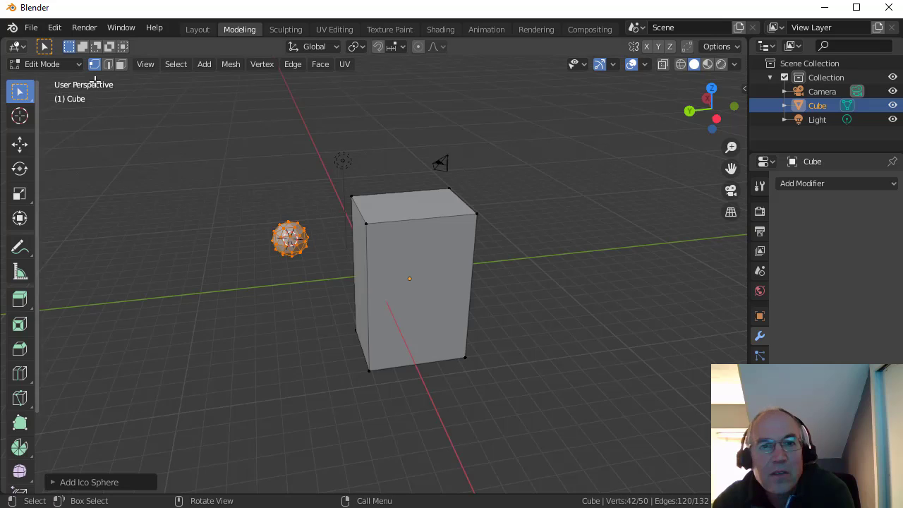
pyautogui.click(46, 65)
pyautogui.click(48, 81)
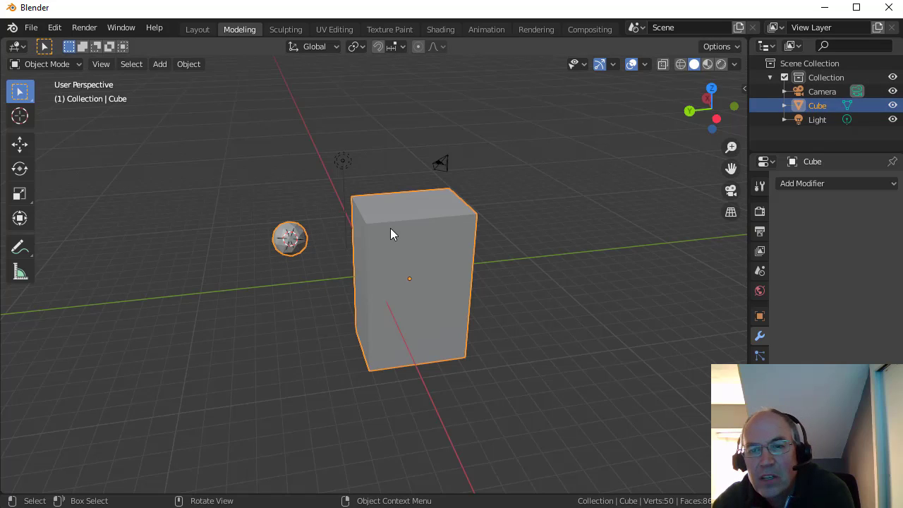
# - Slide the Cube with its sphere 2.776 m along the Y axis
pyautogui.click(20, 144)
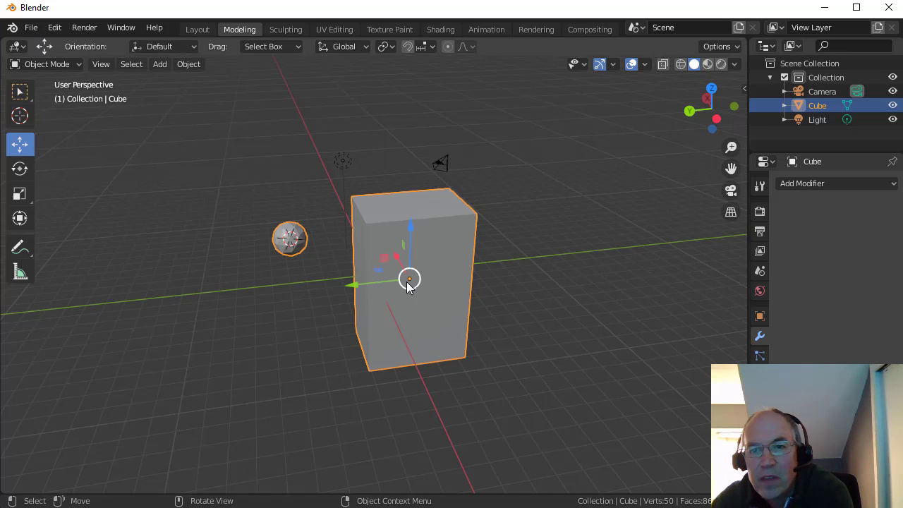
pyautogui.moveTo(363, 282); pyautogui.dragTo(413, 275)
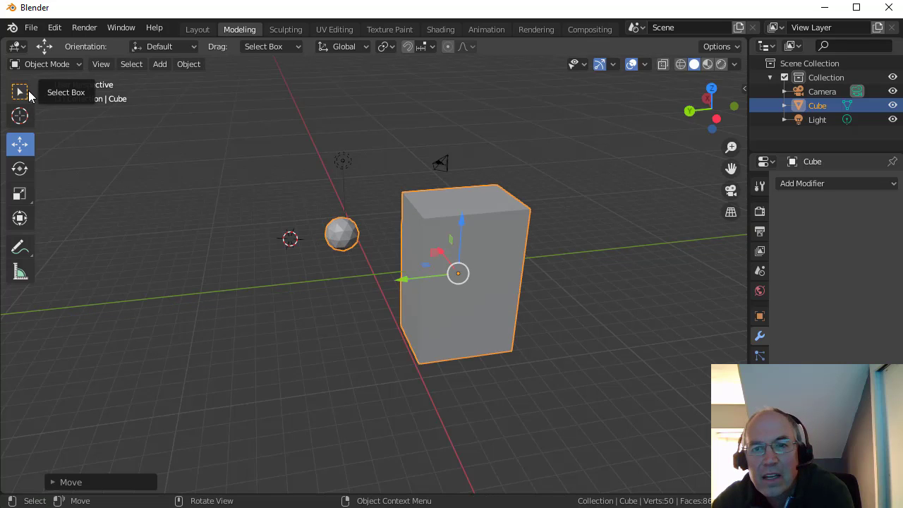
pyautogui.click(20, 92)
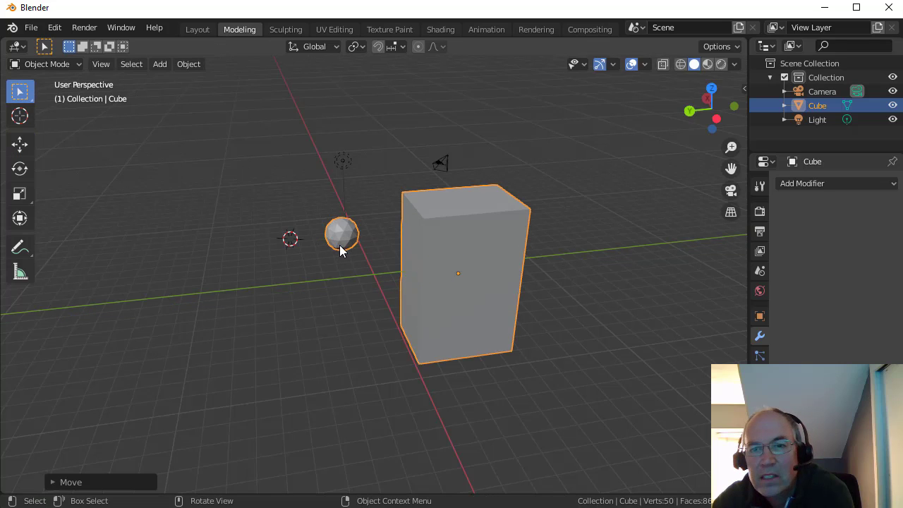
pyautogui.click(340, 252)
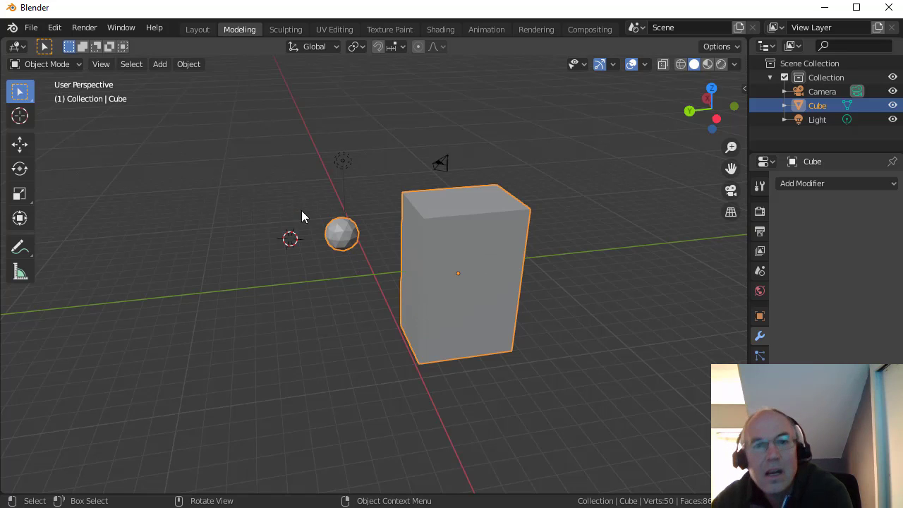
# - Put the Cube into Edit Mode and zoom and orbit to bring the sphere into view
pyautogui.click(59, 65)
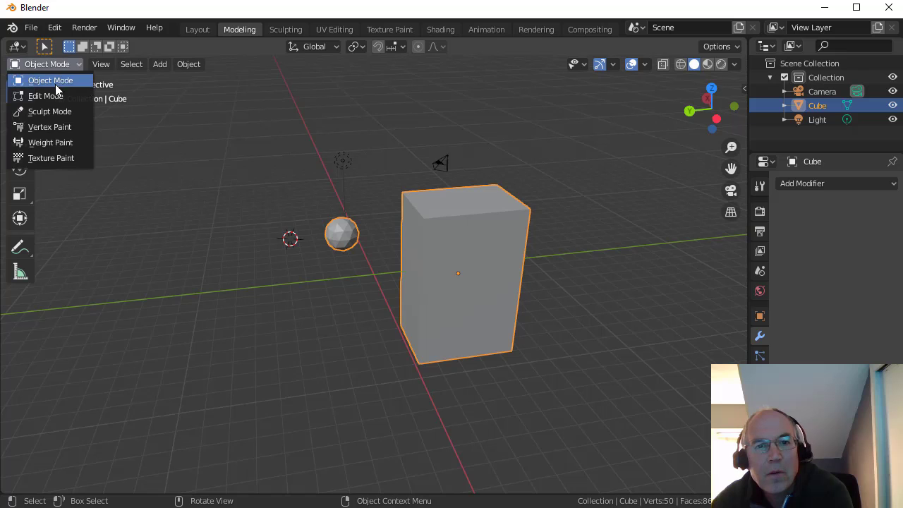
pyautogui.click(56, 95)
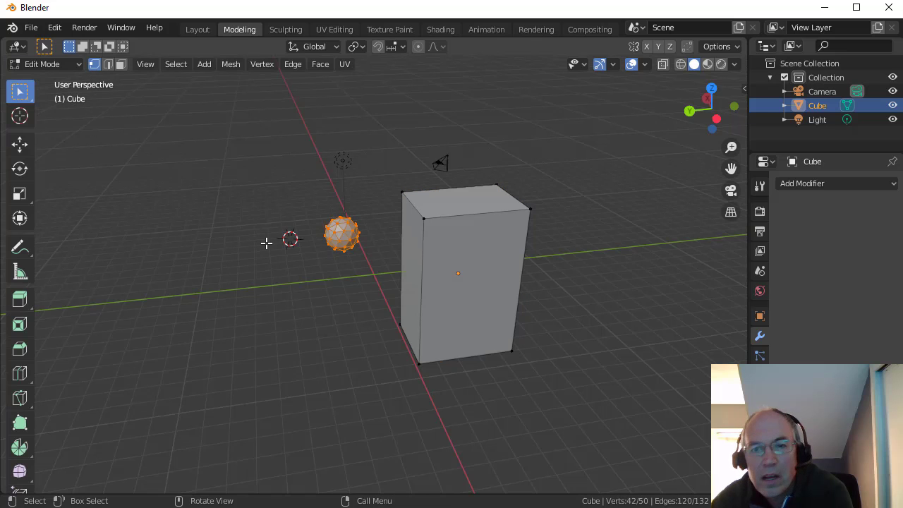
pyautogui.scroll(5, 387, 272)
pyautogui.moveTo(387, 272); pyautogui.dragTo(363, 227, button='middle')
pyautogui.scroll(-2, 362, 228)
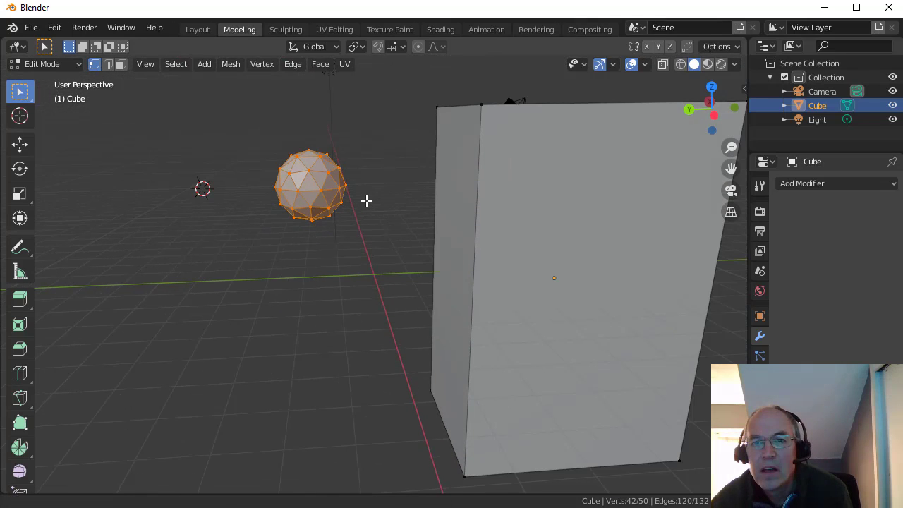
pyautogui.keyDown('shift'); pyautogui.moveTo(366, 200); pyautogui.dragTo(439, 323, button='middle'); pyautogui.keyUp('shift')
pyautogui.scroll(3, 439, 323)
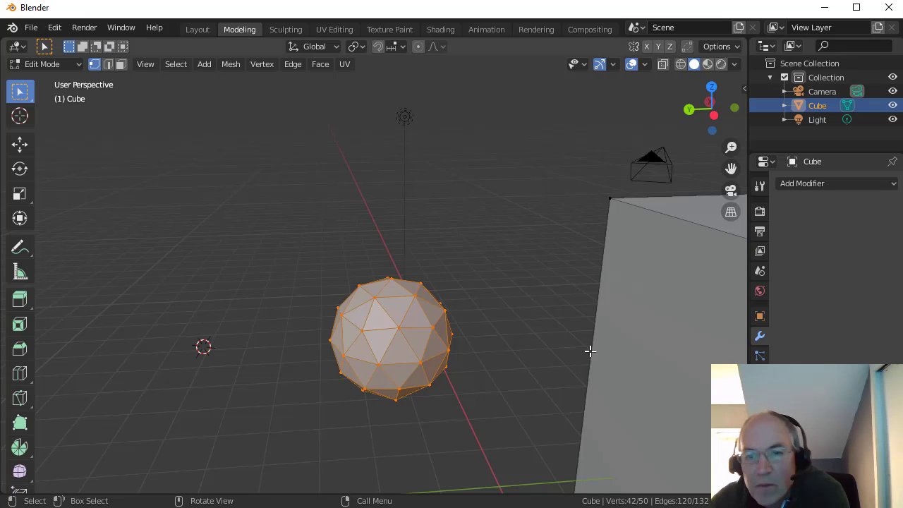
# - Pick single vertices on the sphere, then change to edge select mode
pyautogui.click(451, 332)
pyautogui.click(374, 299)
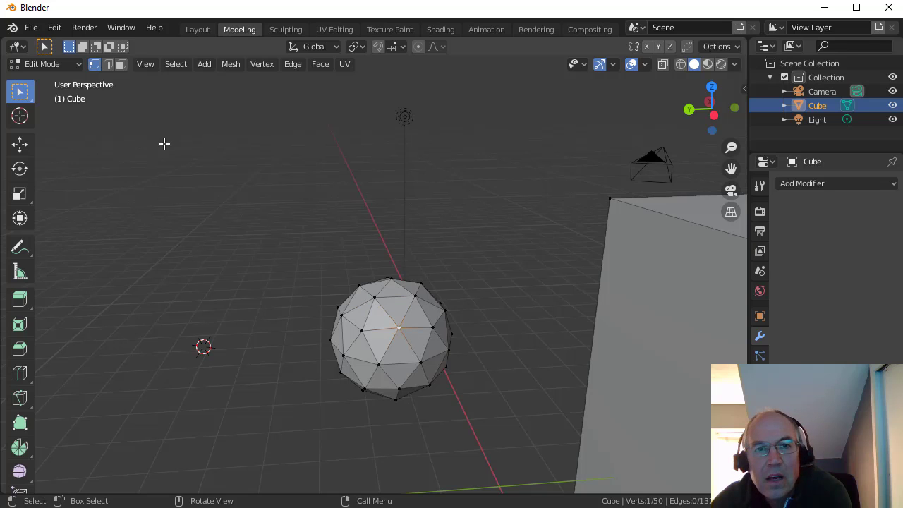
pyautogui.click(107, 64)
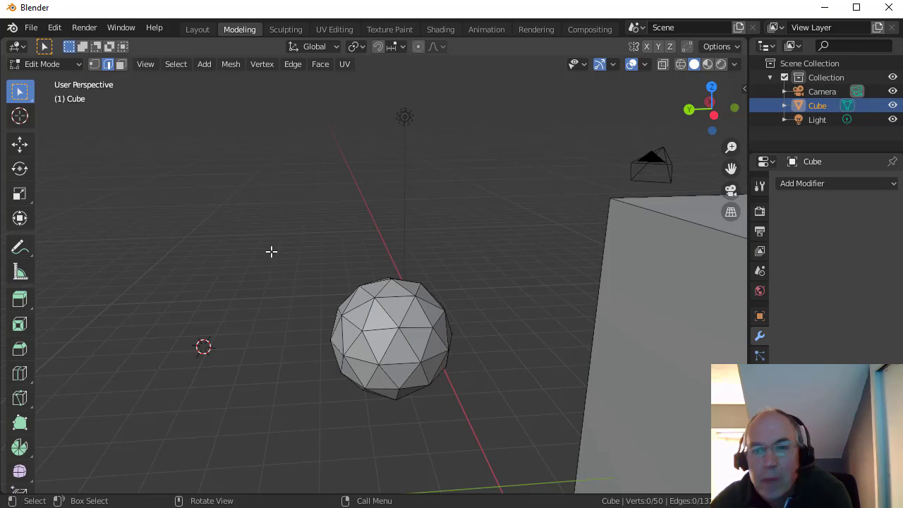
# - Try selecting a sphere edge, a sphere face, the cube's top face, then its front-left vertical edge
pyautogui.click(394, 295)
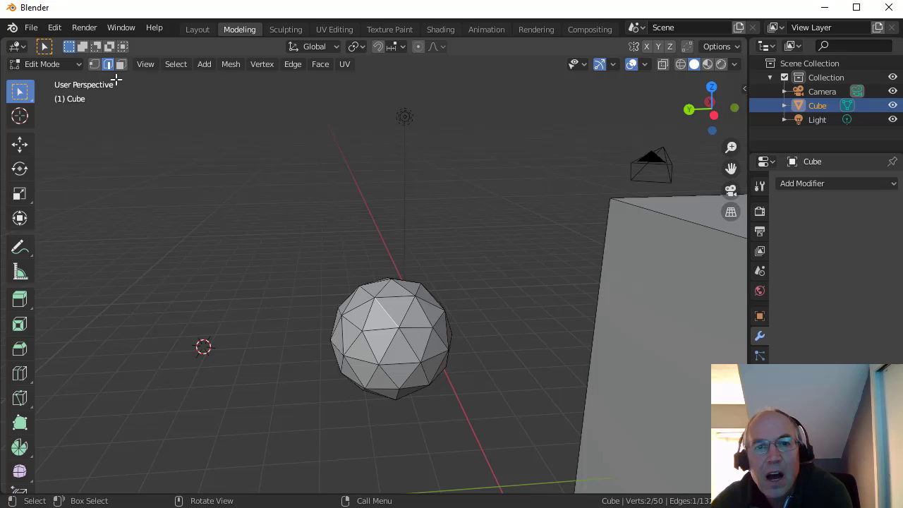
pyautogui.click(119, 64)
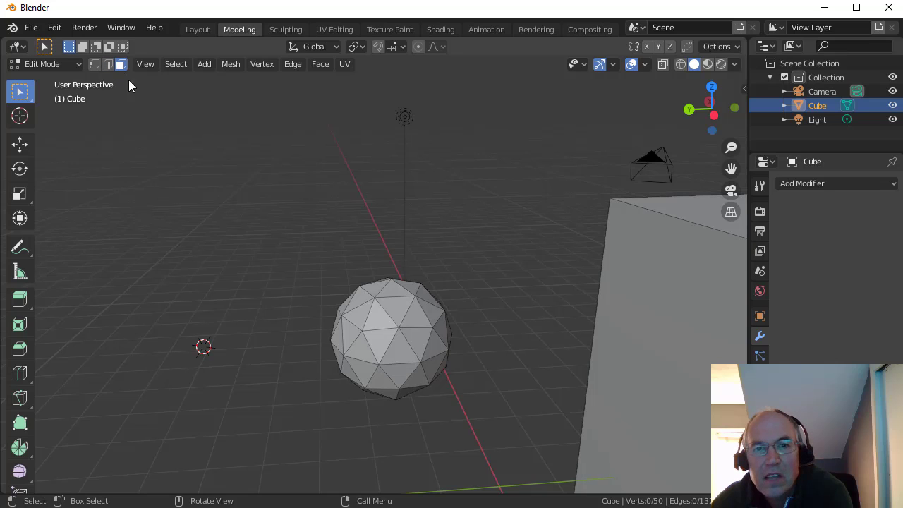
pyautogui.click(410, 318)
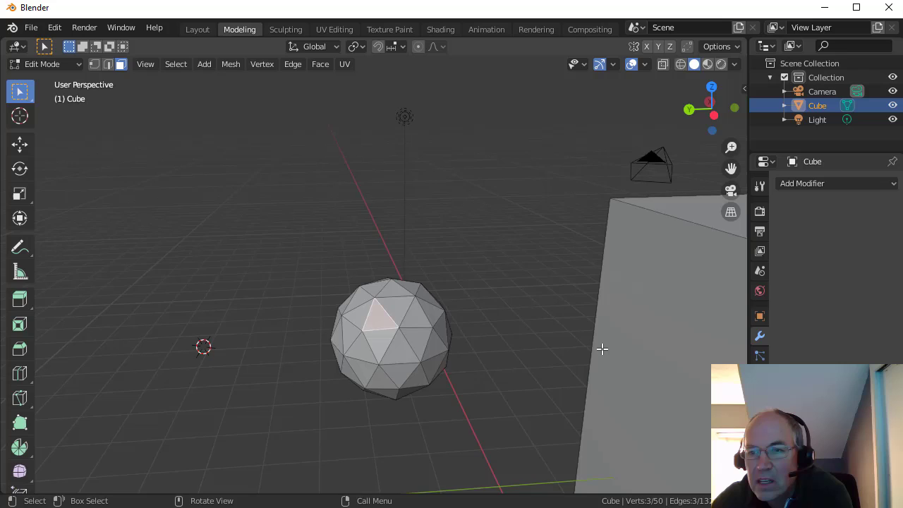
pyautogui.scroll(-5, 600, 346)
pyautogui.click(559, 261)
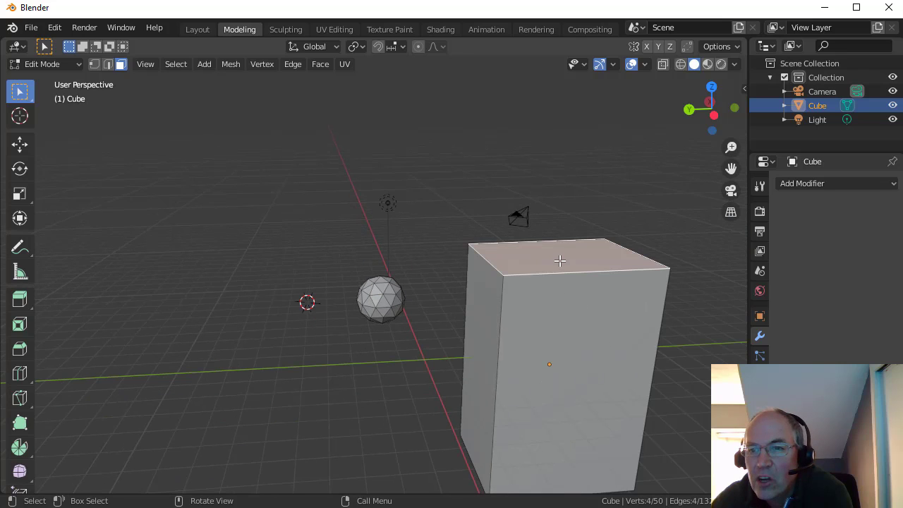
pyautogui.click(109, 64)
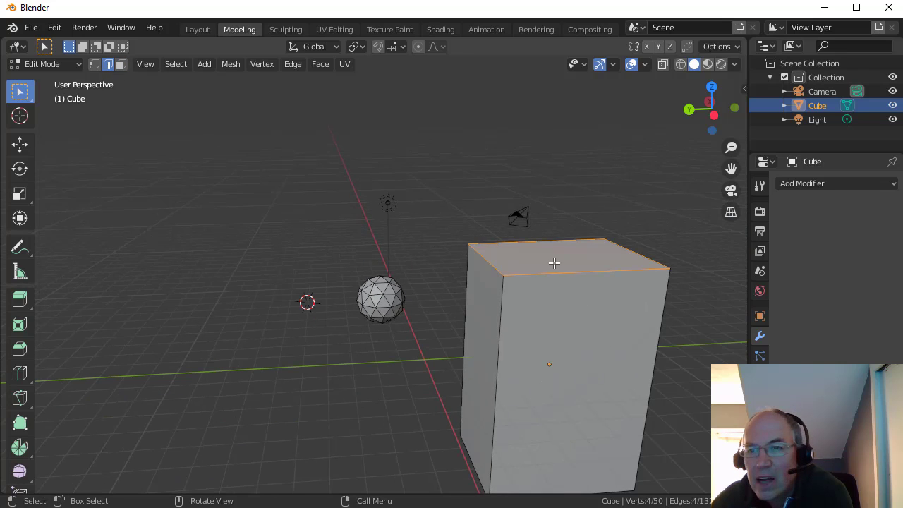
pyautogui.click(500, 331)
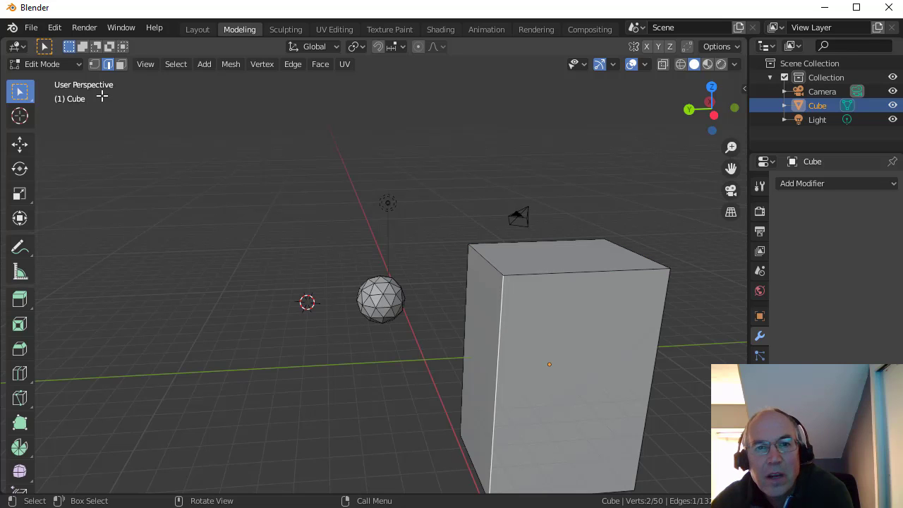
# - Leave and re-enter Edit Mode, select the cube's top front edge, then deselect it
pyautogui.click(44, 64)
pyautogui.click(50, 81)
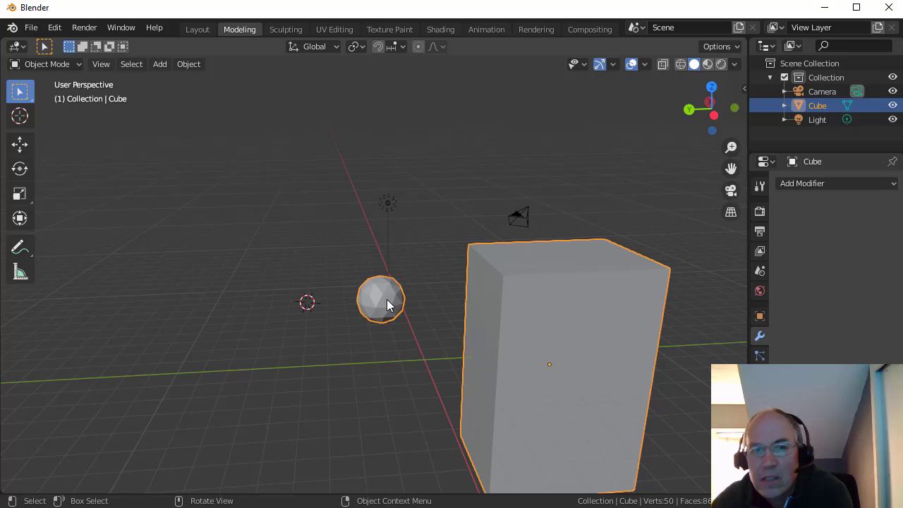
pyautogui.click(44, 65)
pyautogui.click(42, 94)
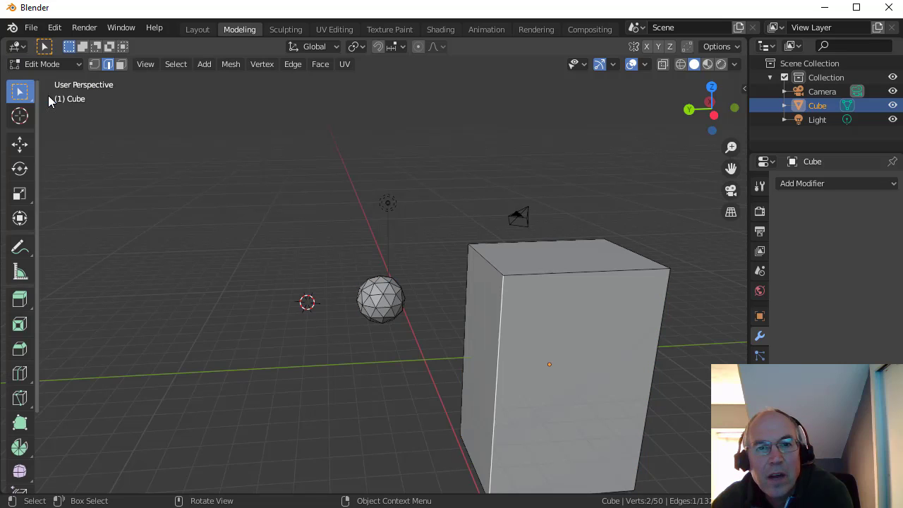
pyautogui.click(550, 275)
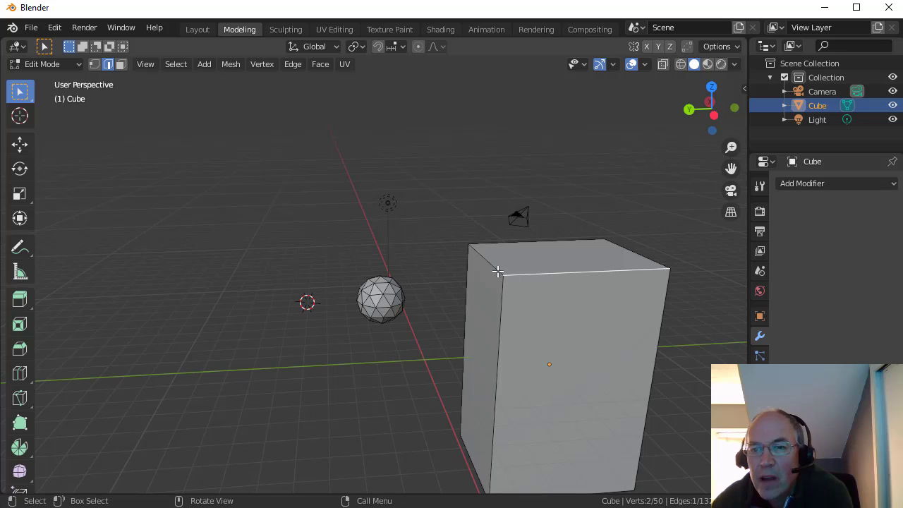
pyautogui.hotkey('alt', 'a')
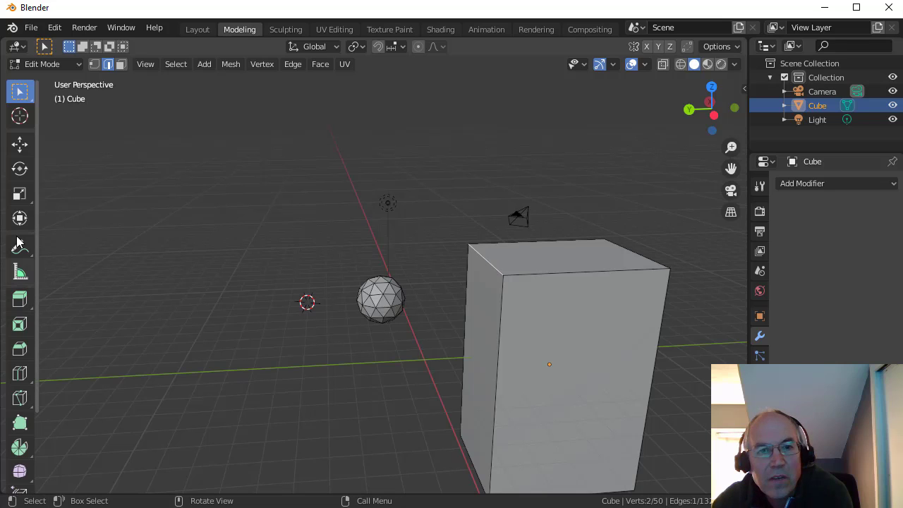
# - Slide the top-left edge outward along Y and raise one sphere vertex along Z
pyautogui.click(20, 144)
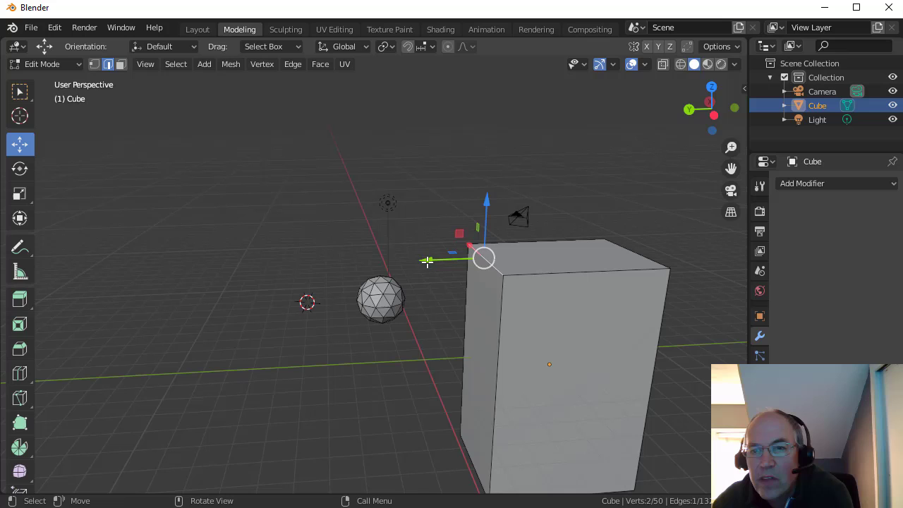
pyautogui.moveTo(423, 261); pyautogui.dragTo(409, 275)
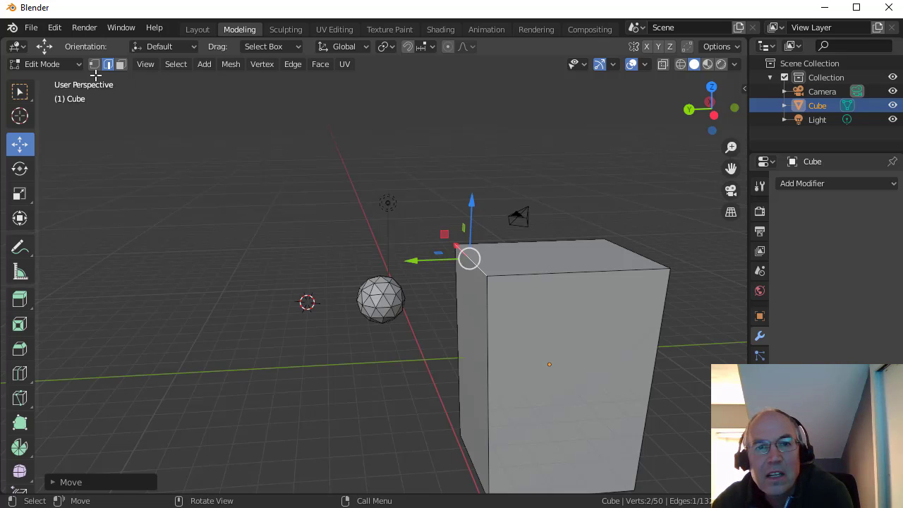
pyautogui.click(94, 64)
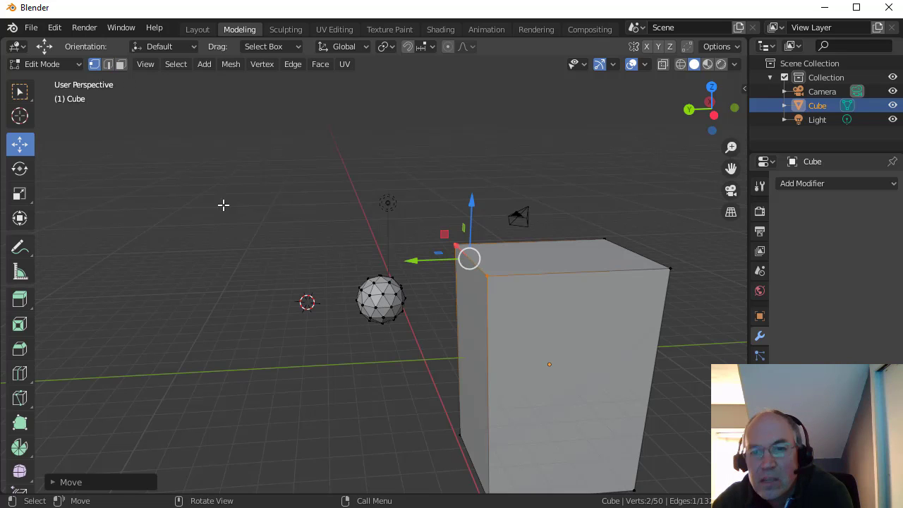
pyautogui.click(374, 286)
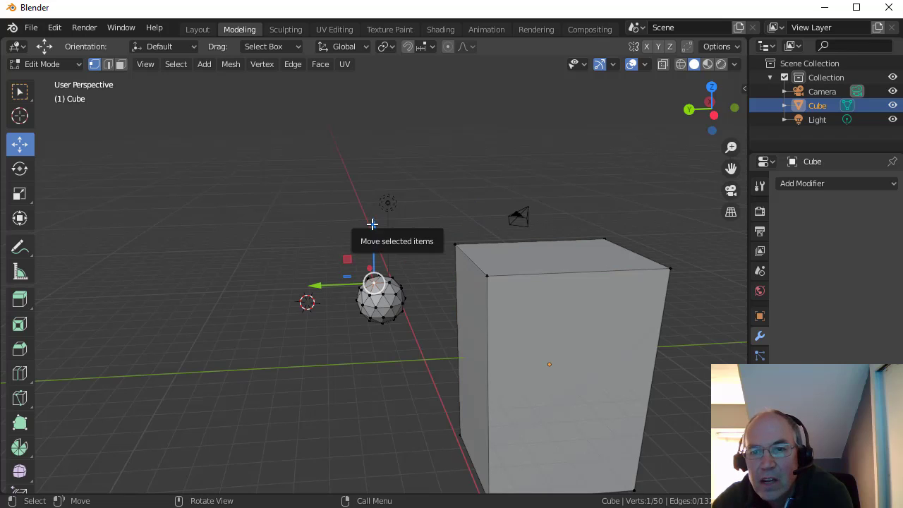
pyautogui.moveTo(368, 224); pyautogui.dragTo(371, 211)
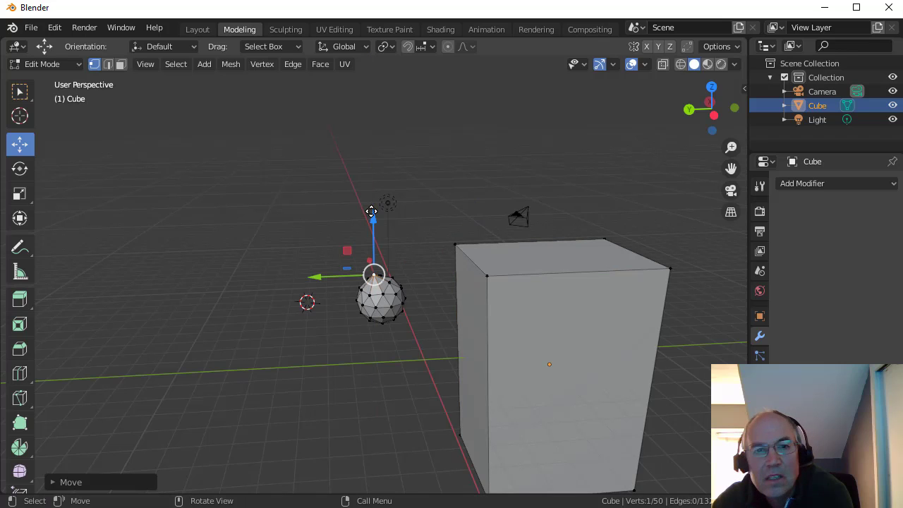
# - Select the block's left face and push it outward along Y
pyautogui.click(119, 65)
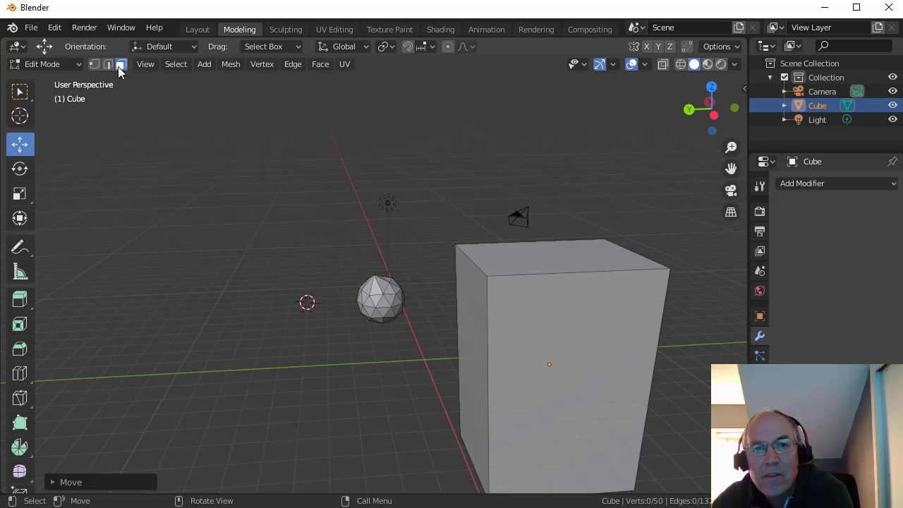
pyautogui.click(548, 277)
pyautogui.click(461, 272)
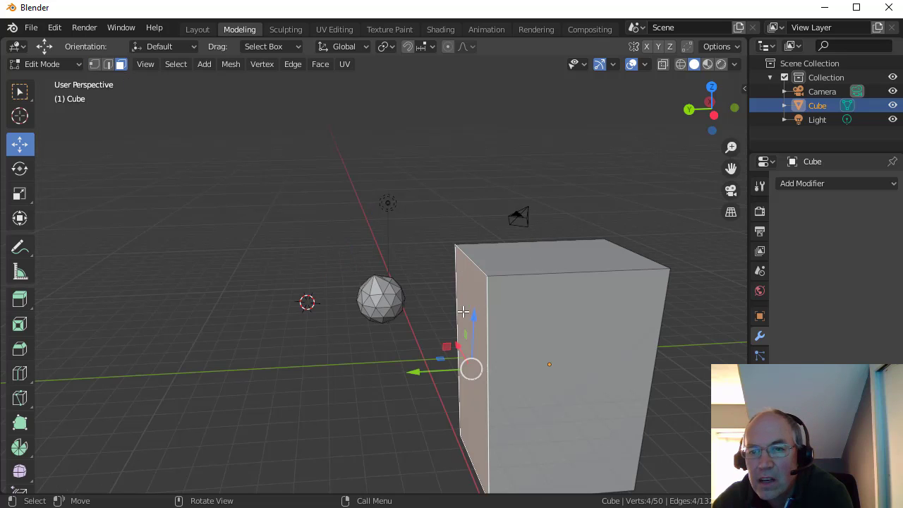
pyautogui.moveTo(415, 370); pyautogui.dragTo(404, 376)
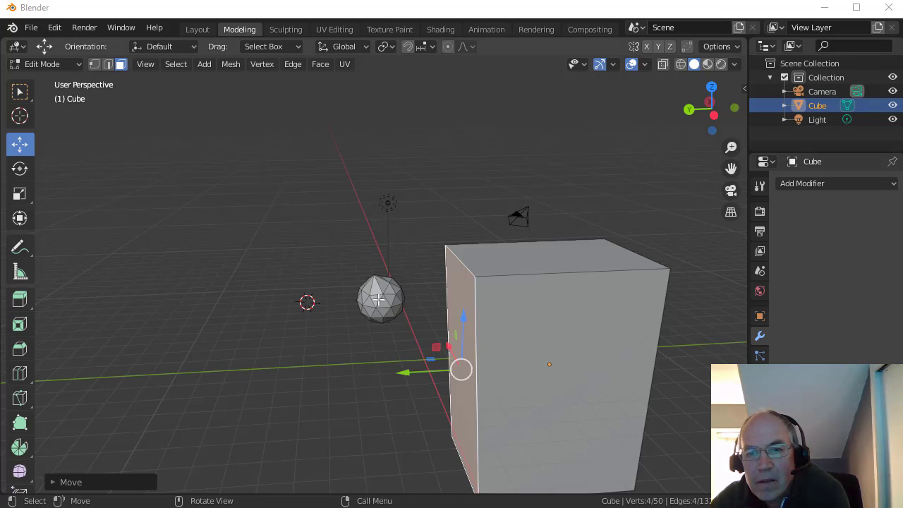
# - Box-select the icosphere's vertices, delete them, then undo to restore the sphere
pyautogui.click(19, 93)
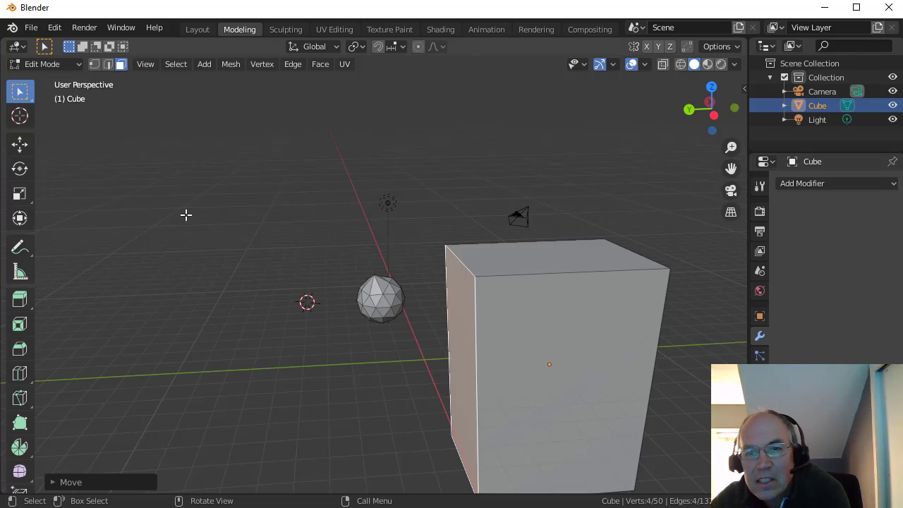
pyautogui.click(380, 301)
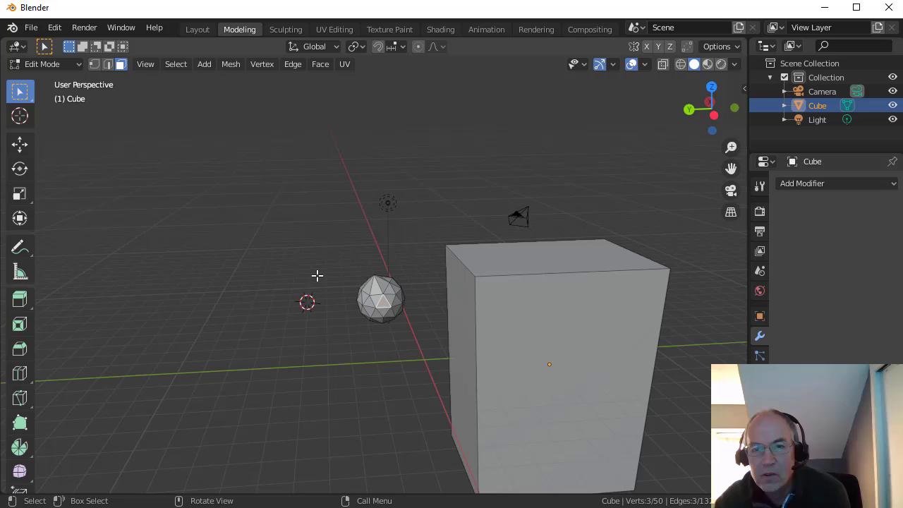
pyautogui.moveTo(327, 260); pyautogui.dragTo(416, 343)
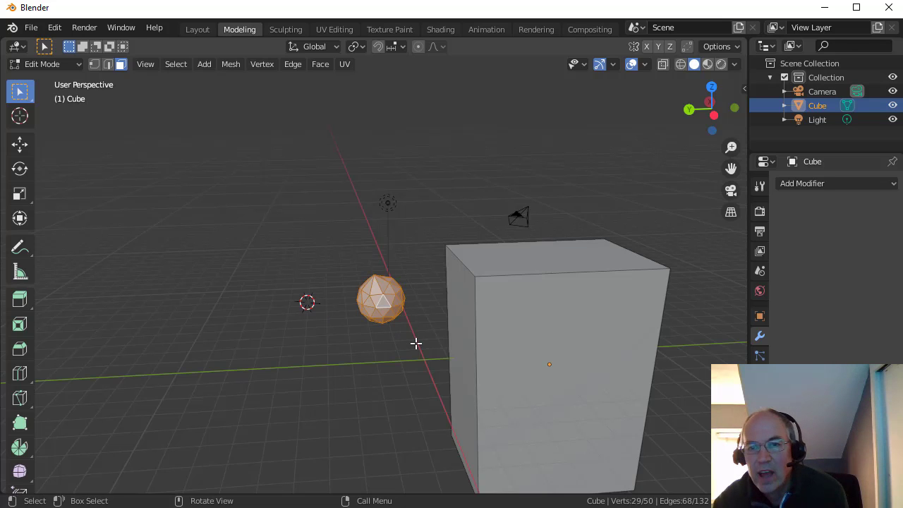
pyautogui.press('x')
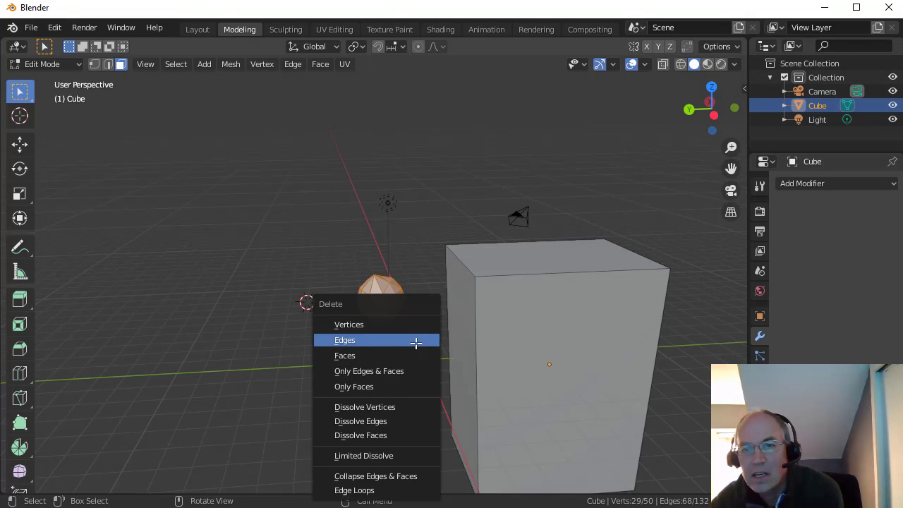
pyautogui.click(354, 324)
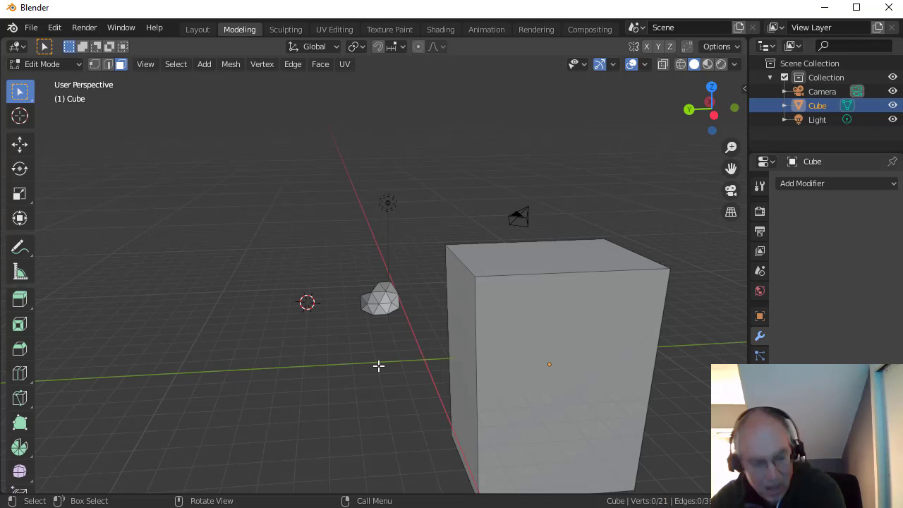
pyautogui.hotkey('ctrl', 'z')
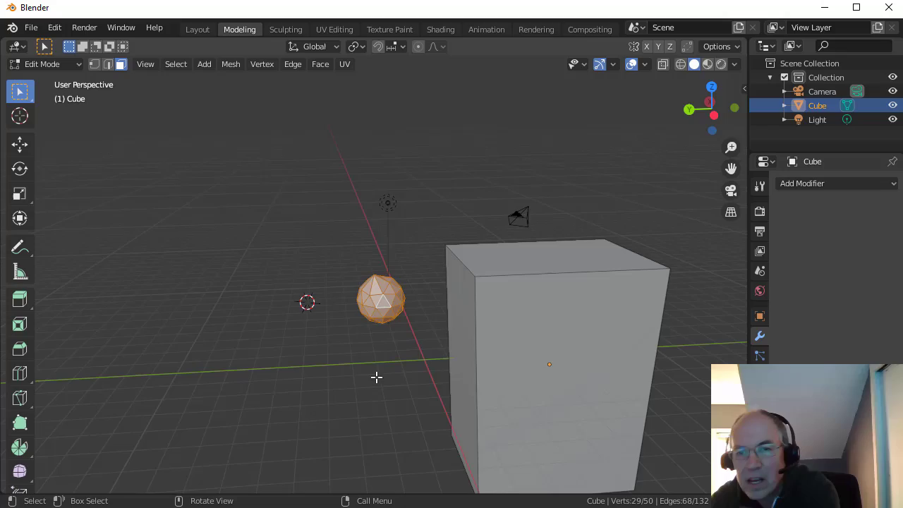
pyautogui.moveTo(318, 387); pyautogui.dragTo(332, 402, button='middle')
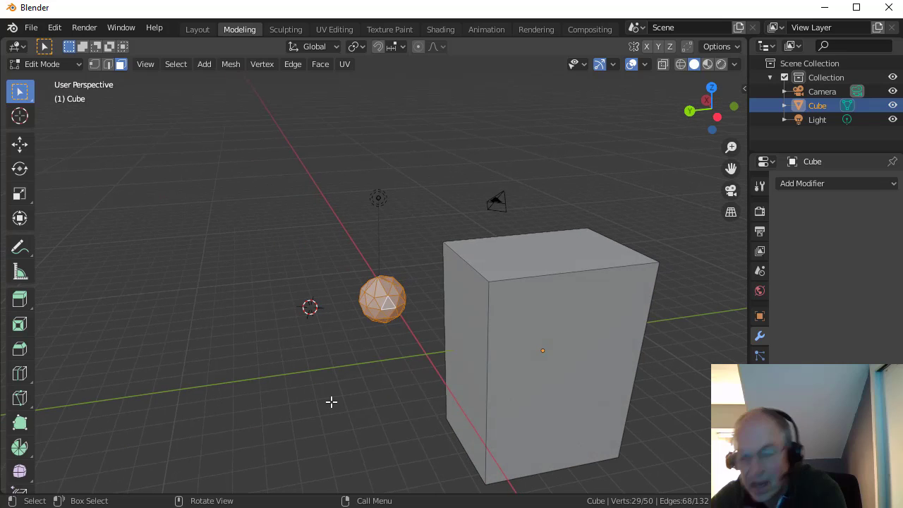
# - Delete the sphere vertices and the leftover small mesh, leaving only the 8-vertex block
pyautogui.press('x')
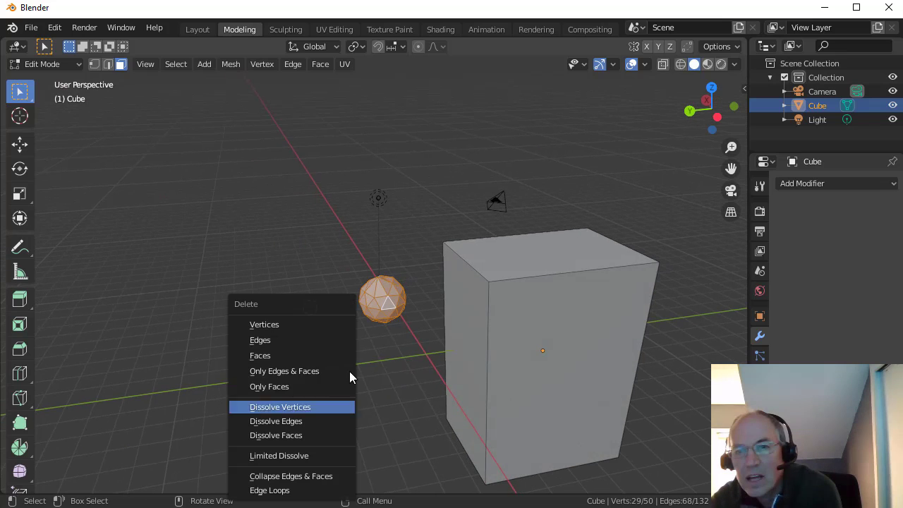
pyautogui.click(295, 322)
pyautogui.moveTo(343, 269); pyautogui.dragTo(415, 342)
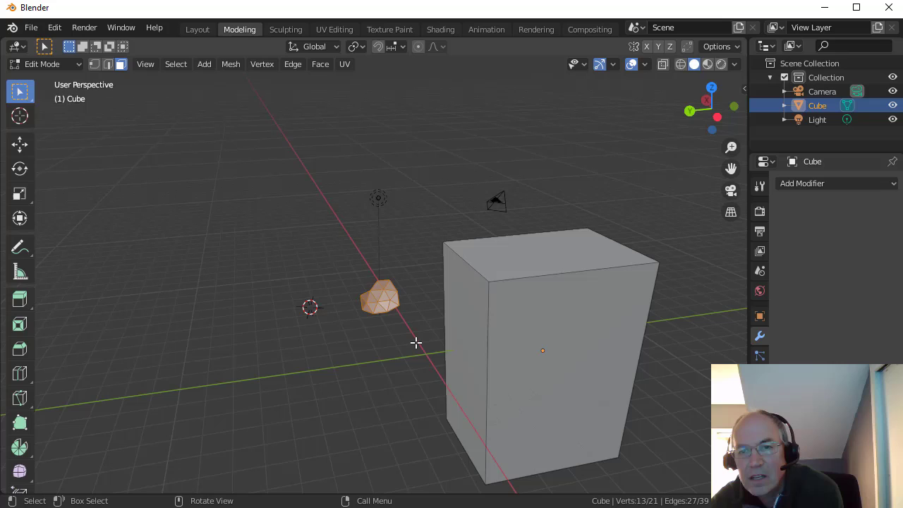
pyautogui.press('x')
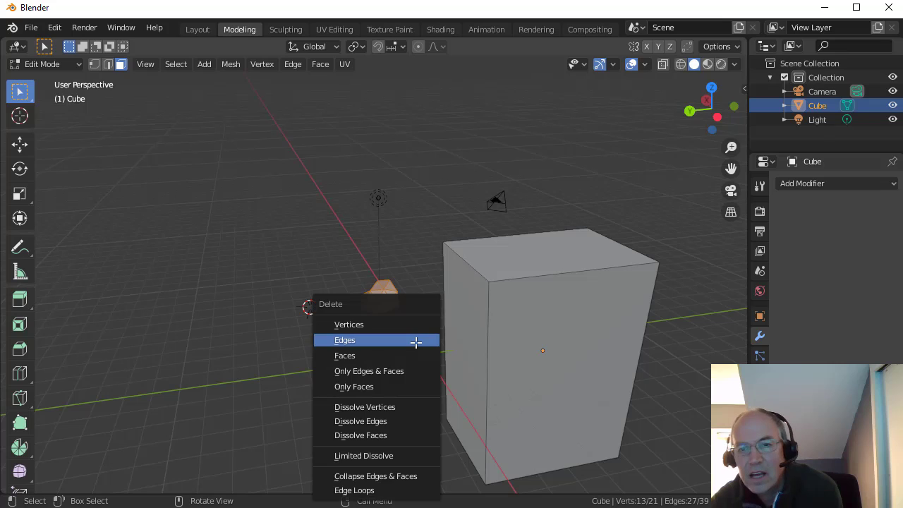
pyautogui.click(348, 324)
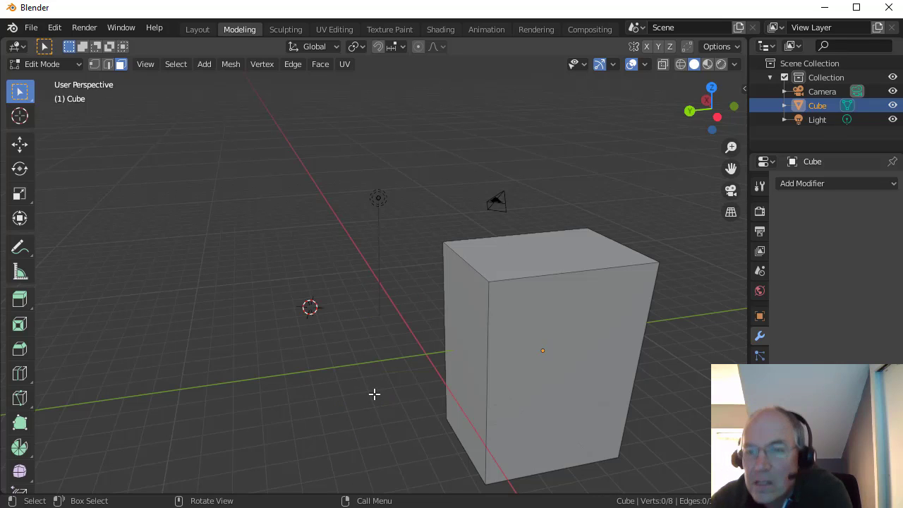
pyautogui.scroll(-2, 405, 393)
pyautogui.moveTo(405, 393); pyautogui.dragTo(520, 377, button='middle')
# - Toggle the cube to Object Mode and back to Edit Mode, then select the block's right side face
pyautogui.scroll(-2, 550, 376)
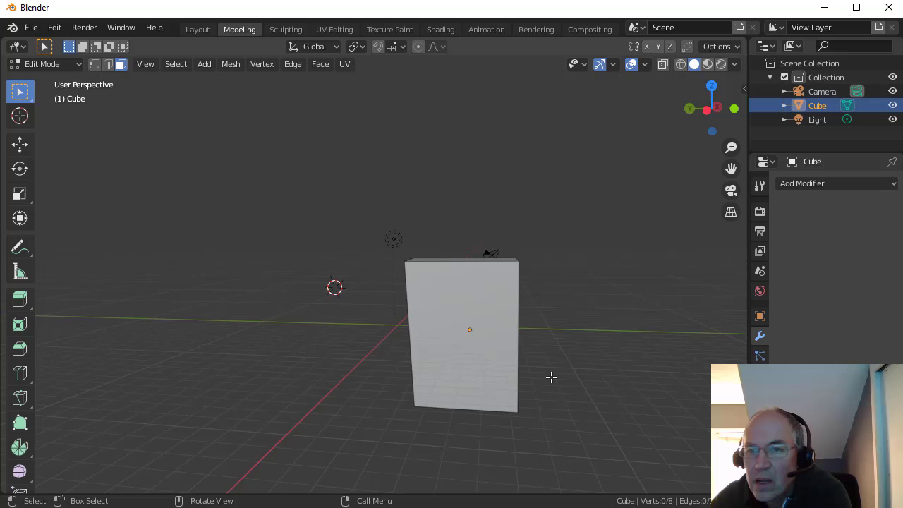
pyautogui.scroll(1, 551, 376)
pyautogui.moveTo(594, 382); pyautogui.dragTo(5, 299, button='middle')
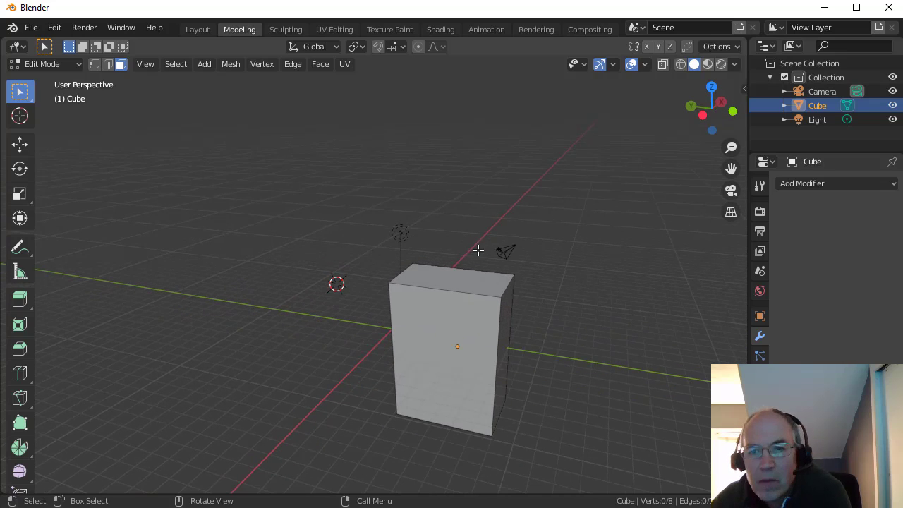
pyautogui.click(71, 65)
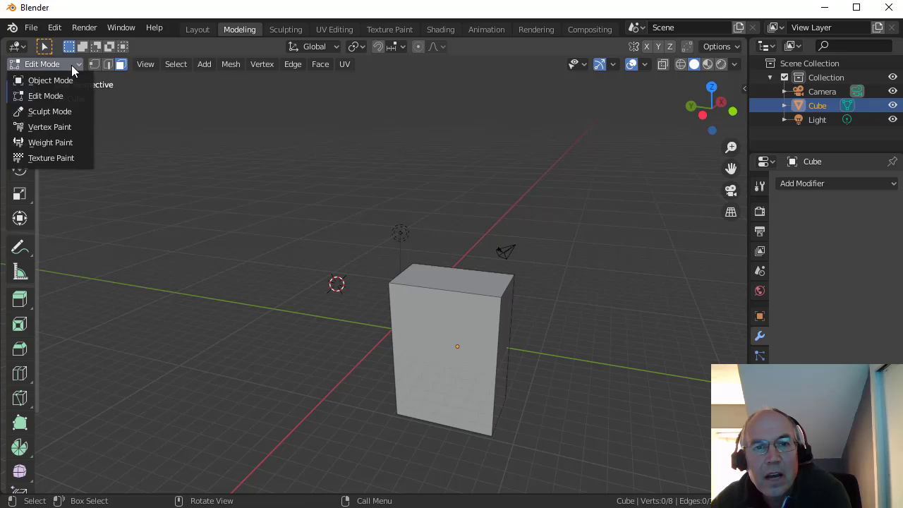
pyautogui.click(57, 79)
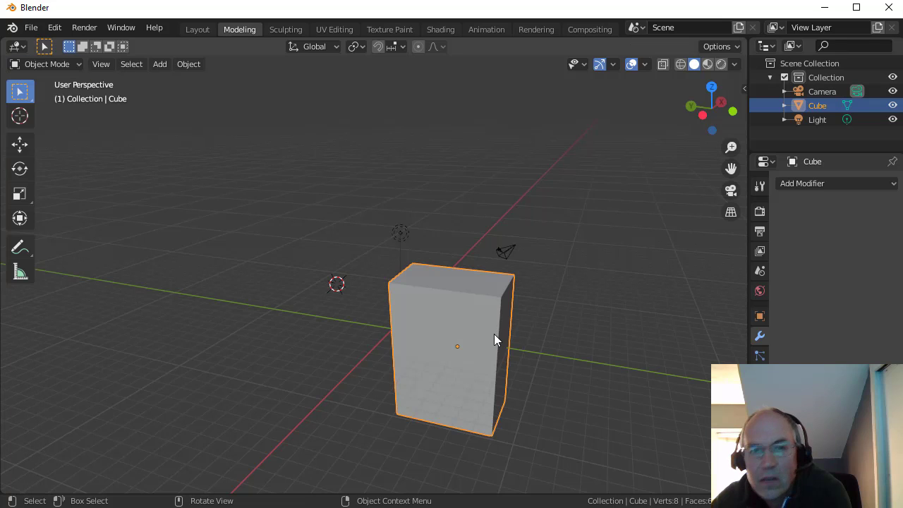
pyautogui.click(57, 64)
pyautogui.click(57, 94)
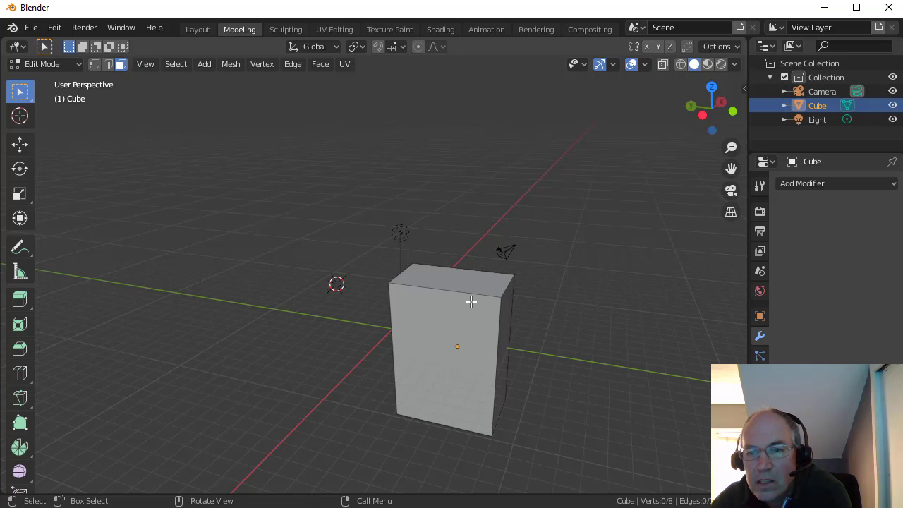
pyautogui.click(502, 341)
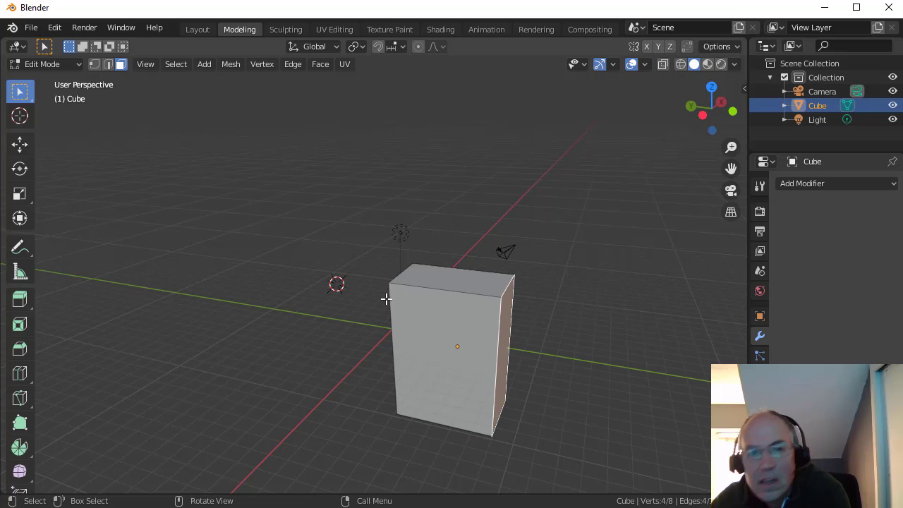
pyautogui.moveTo(159, 221); pyautogui.dragTo(127, 187, button='middle')
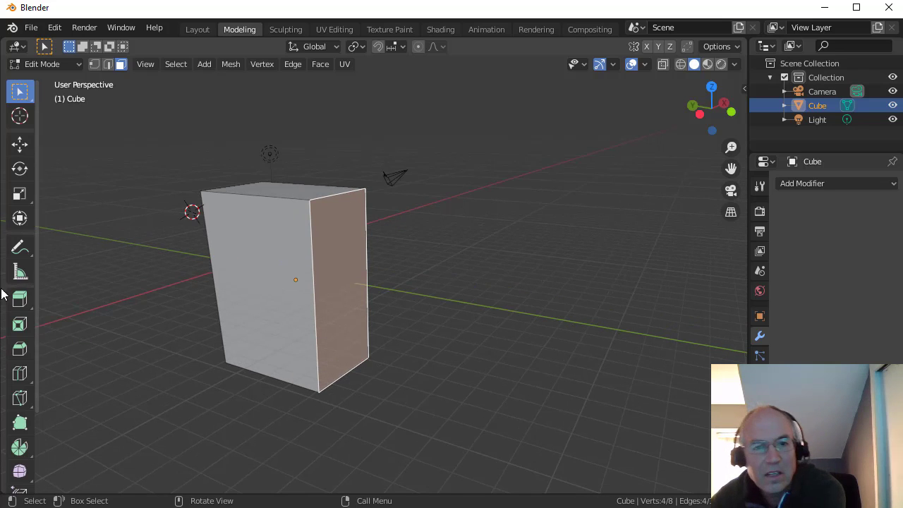
# - Extrude the right face out about 2.8 m, inset its end face and push the inset outward along Y
pyautogui.click(20, 299)
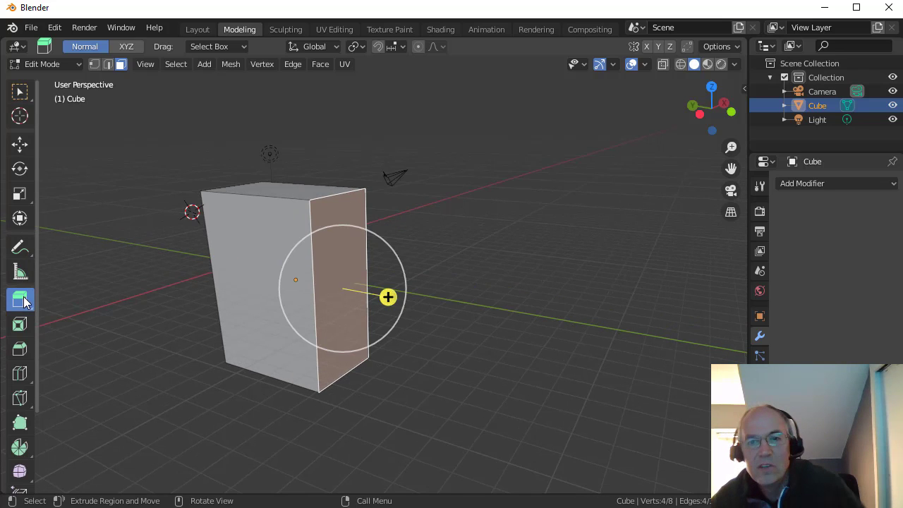
pyautogui.moveTo(388, 296); pyautogui.dragTo(444, 299)
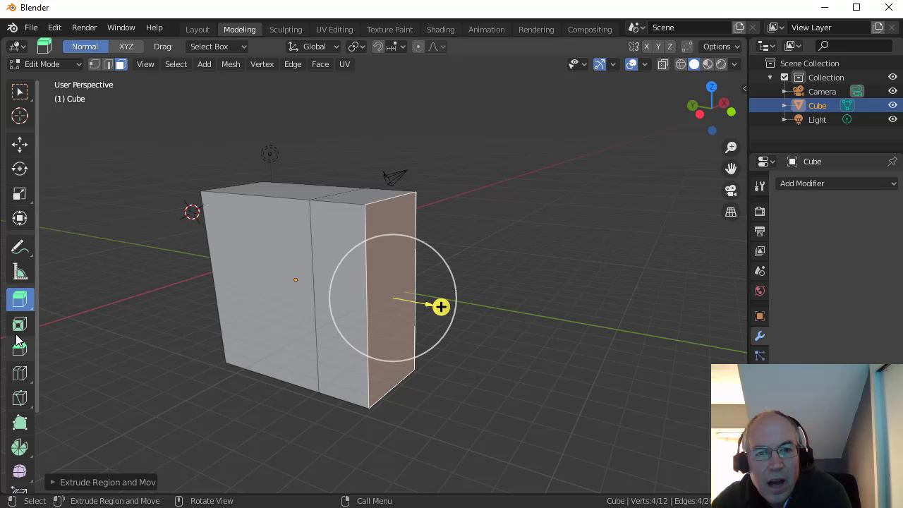
pyautogui.click(17, 329)
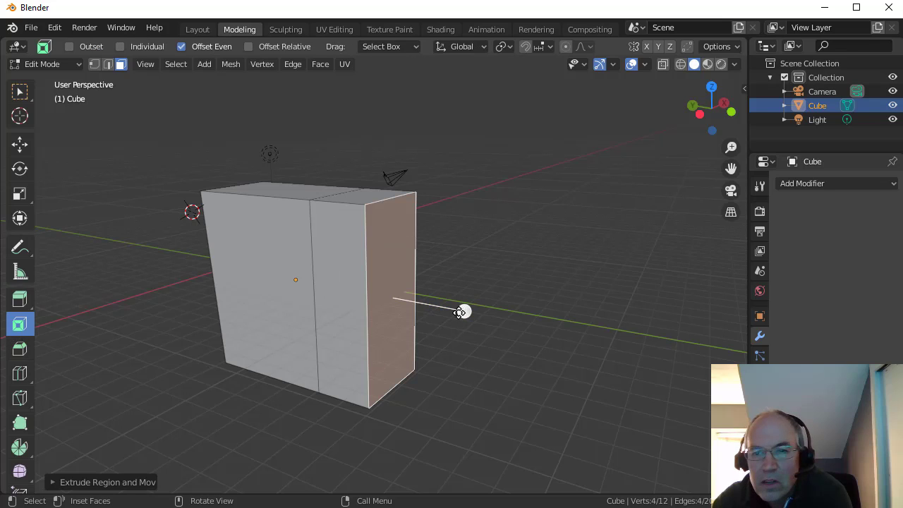
pyautogui.moveTo(460, 312); pyautogui.dragTo(431, 282)
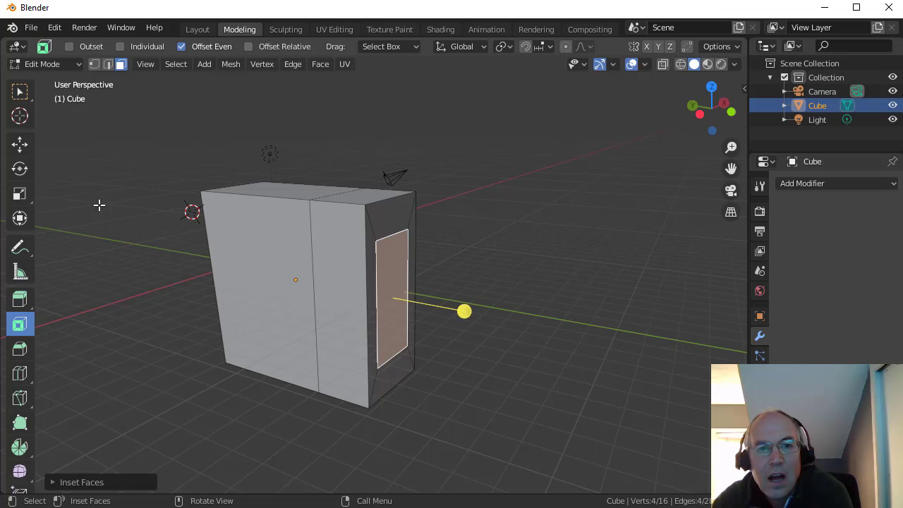
pyautogui.click(19, 144)
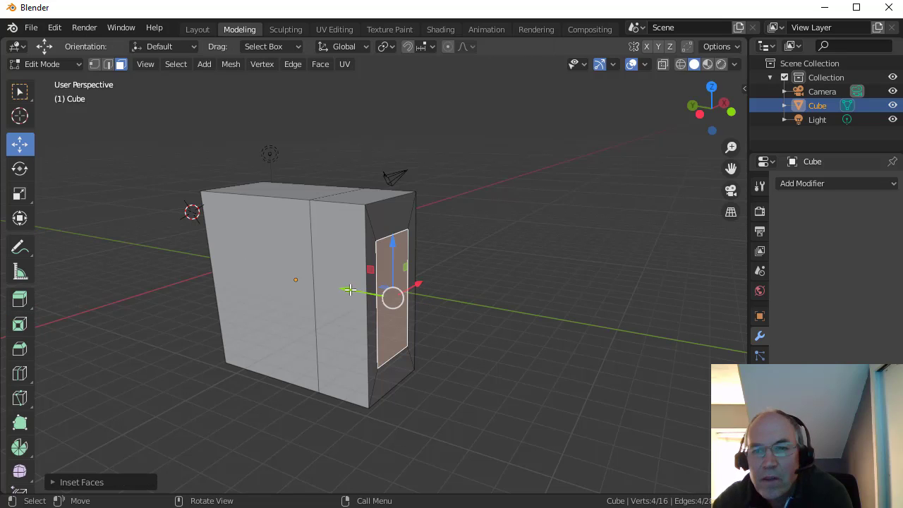
pyautogui.moveTo(412, 285); pyautogui.dragTo(437, 289)
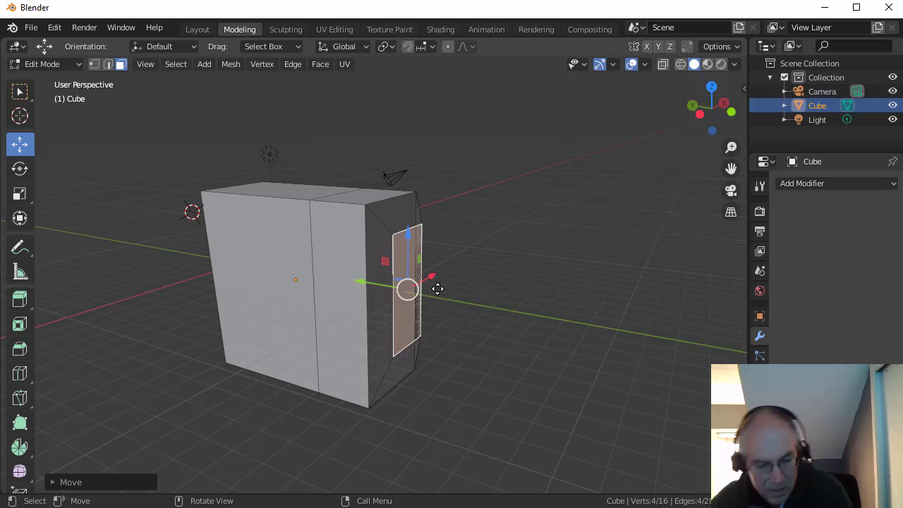
pyautogui.hotkey('ctrl', 'z')
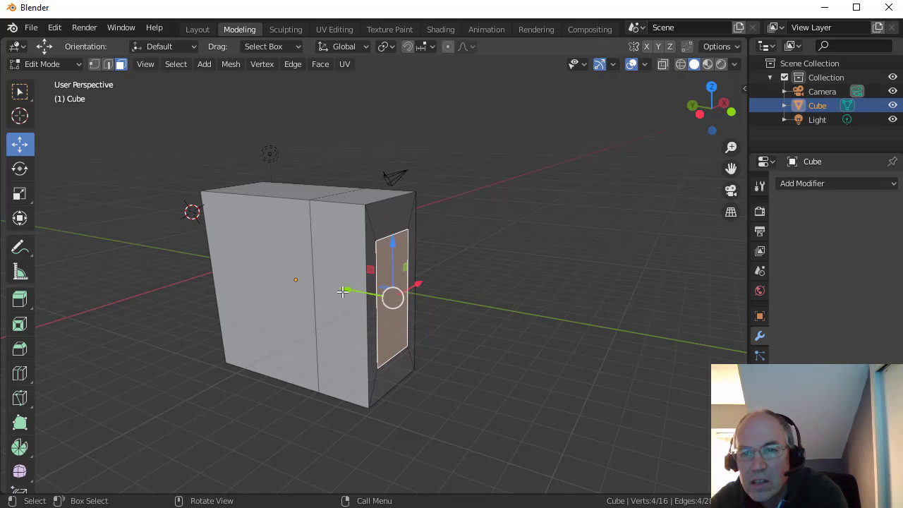
pyautogui.moveTo(346, 292); pyautogui.dragTo(388, 298)
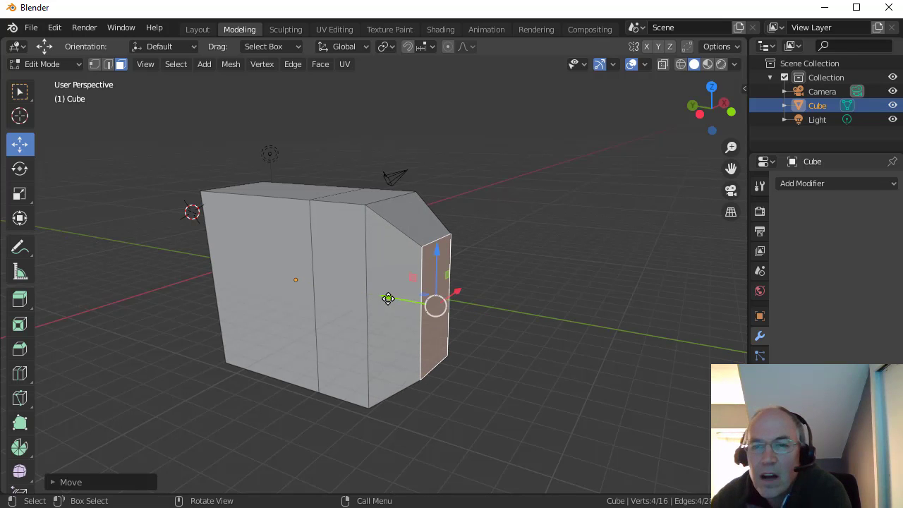
# - Extrude the left part's top face upward and scale it to about 0.6 into a tapered peak
pyautogui.click(286, 191)
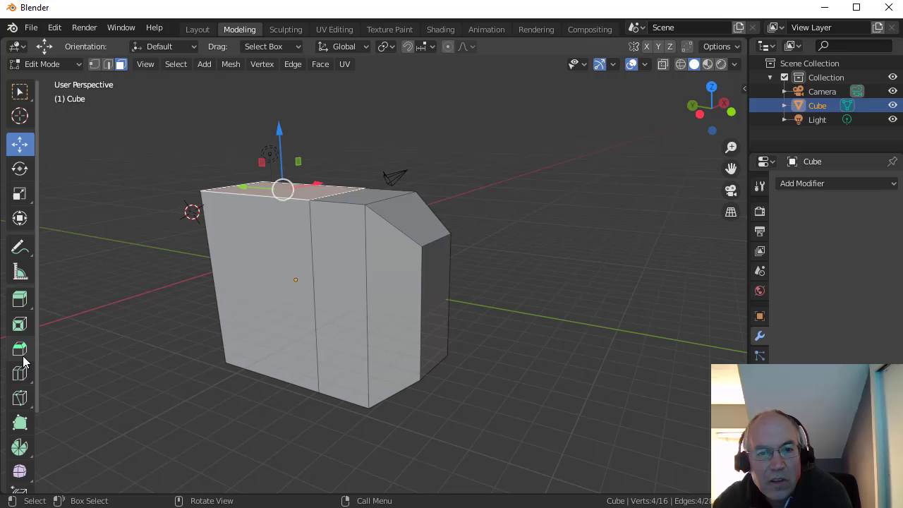
pyautogui.click(20, 301)
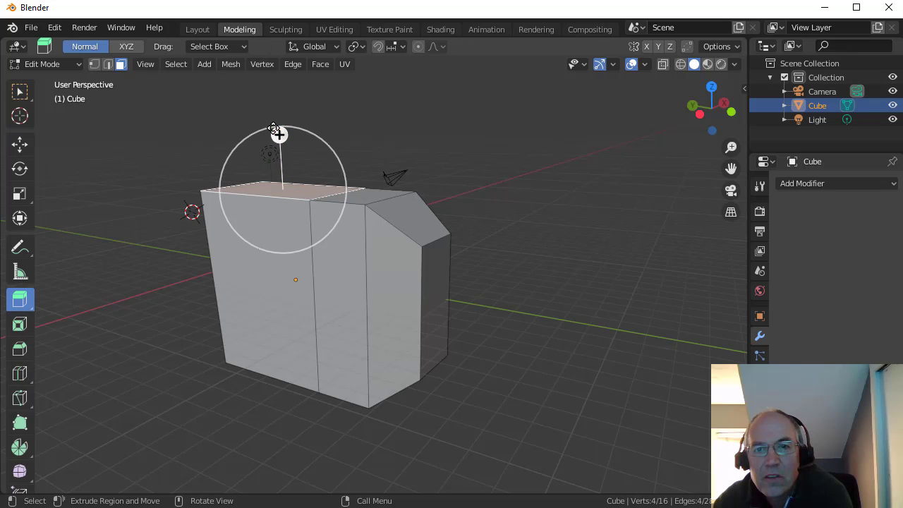
pyautogui.moveTo(280, 134); pyautogui.dragTo(284, 89)
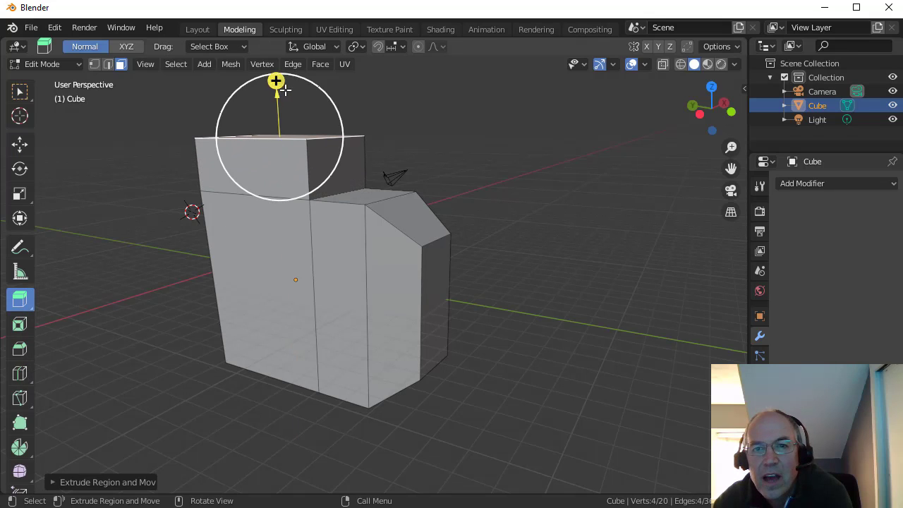
pyautogui.click(20, 193)
pyautogui.moveTo(381, 133); pyautogui.dragTo(417, 188, button='middle')
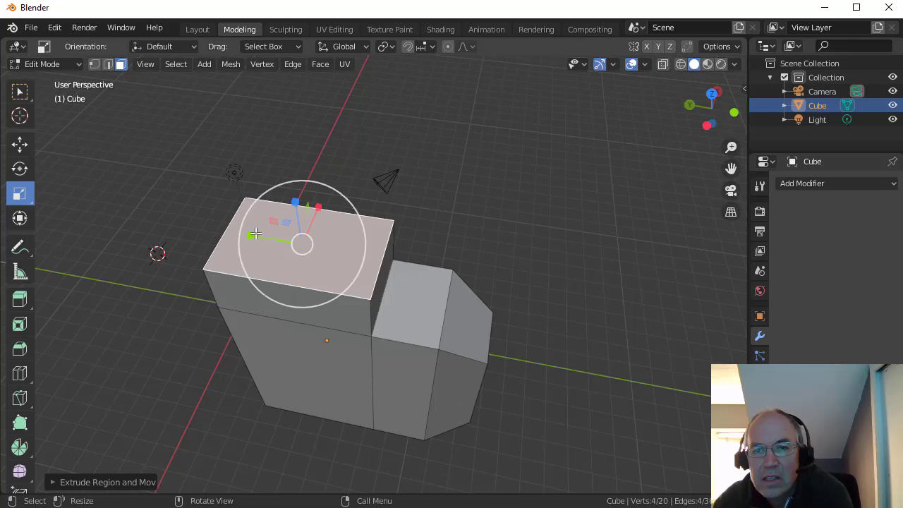
pyautogui.moveTo(255, 233); pyautogui.dragTo(281, 239)
pyautogui.hotkey('alt', 'a')
pyautogui.moveTo(517, 227); pyautogui.dragTo(513, 191, button='middle')
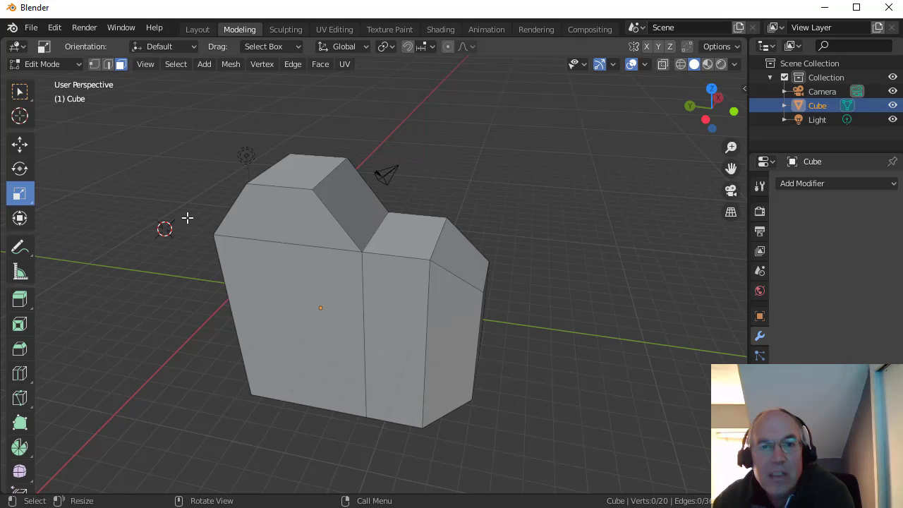
# - Start saving the blend file in the Documents folder, entering 'Sample0Object1' before the .blend extension
pyautogui.click(31, 27)
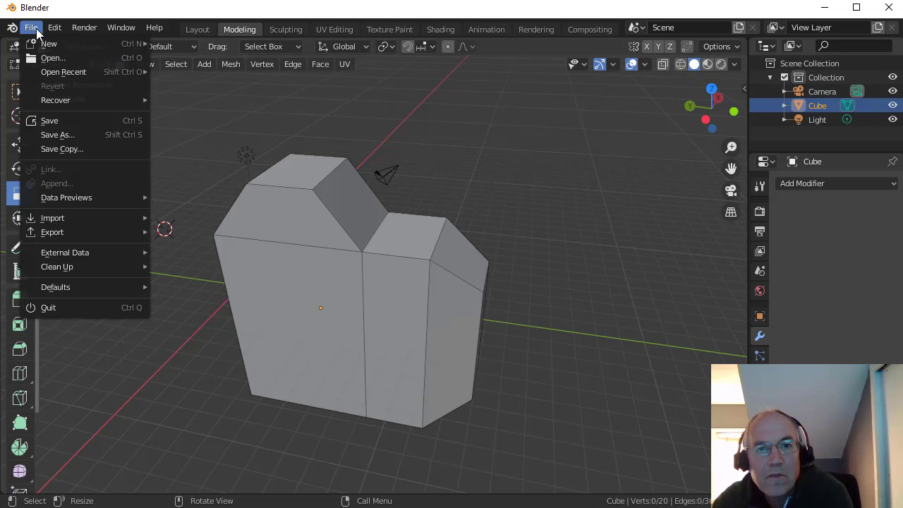
pyautogui.click(69, 125)
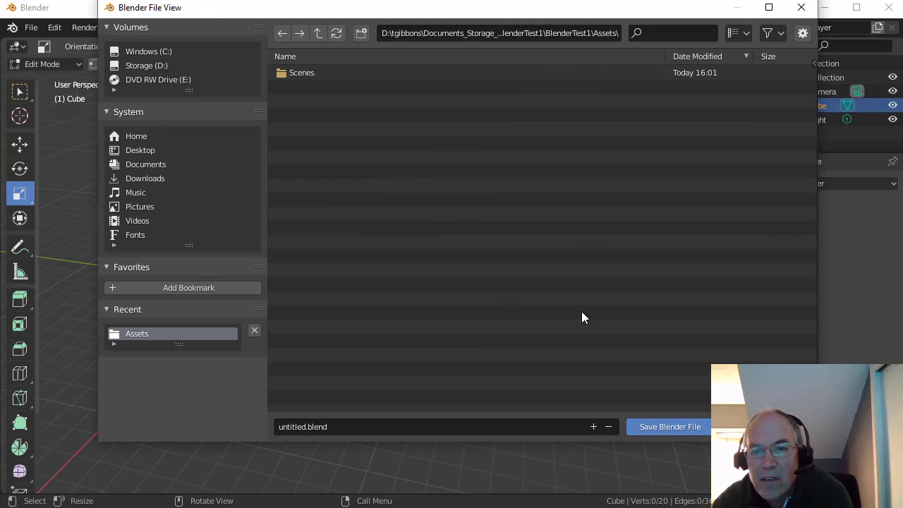
pyautogui.click(308, 428)
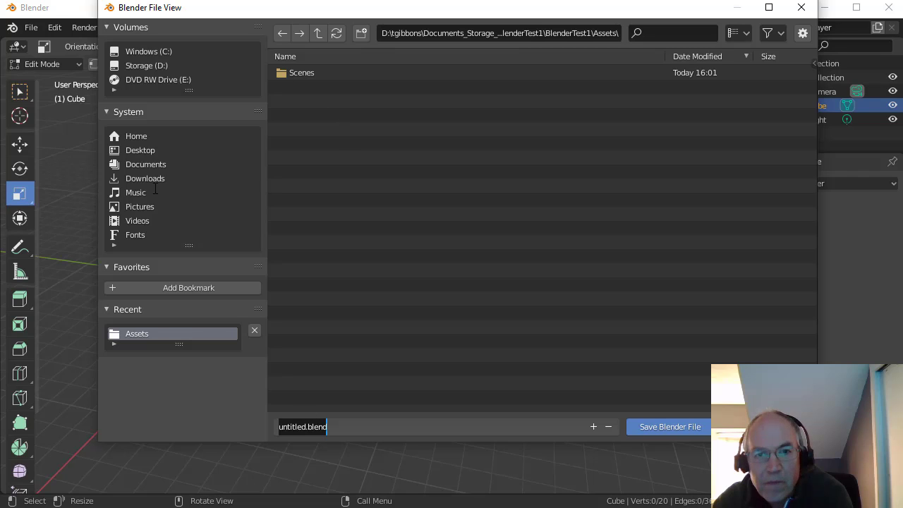
pyautogui.click(155, 162)
pyautogui.click(156, 163)
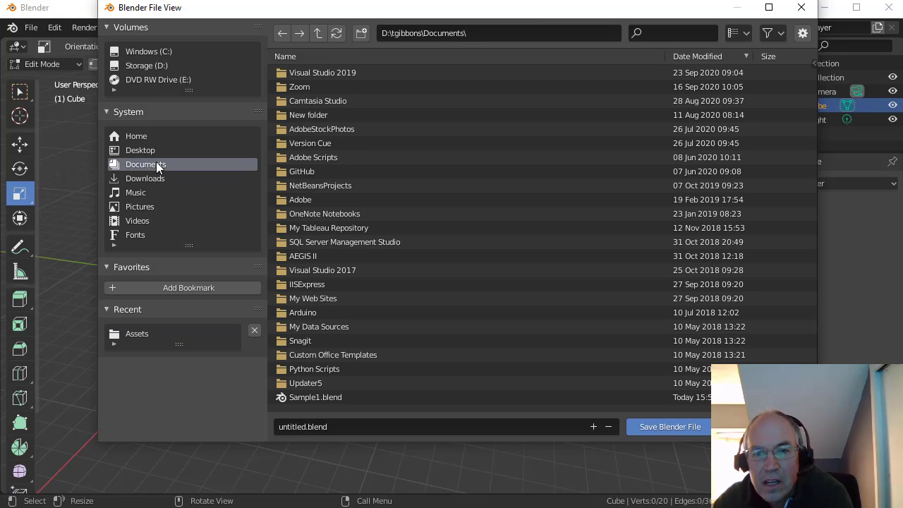
pyautogui.click(290, 423)
pyautogui.click(307, 426)
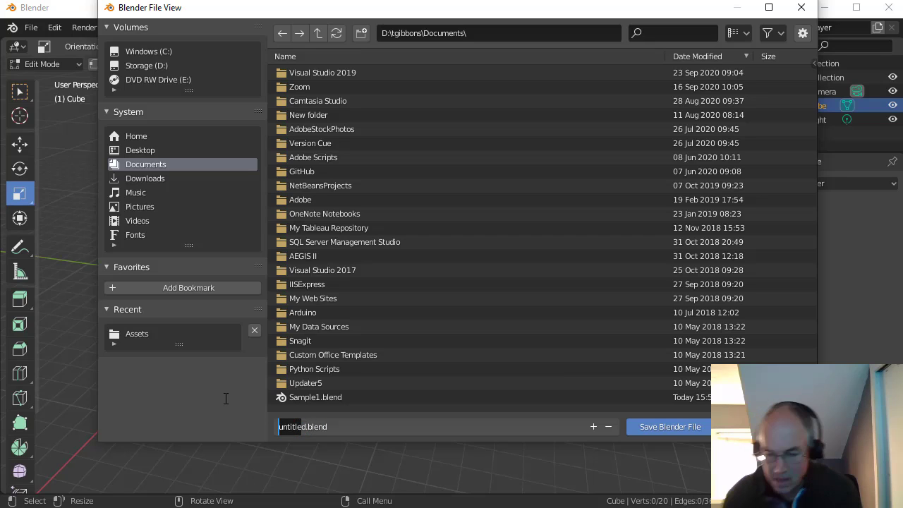
pyautogui.press('BackSpace')
pyautogui.press('BackSpace')
pyautogui.press('BackSpace')
pyautogui.press('BackSpace')
pyautogui.press('BackSpace')
pyautogui.press('BackSpace')
pyautogui.press('BackSpace')
pyautogui.write('Sample0')
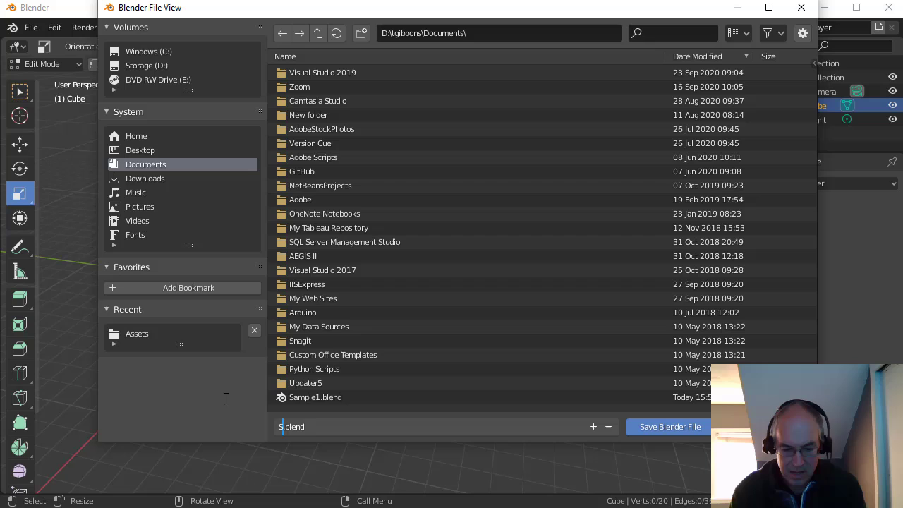
pyautogui.write('O')
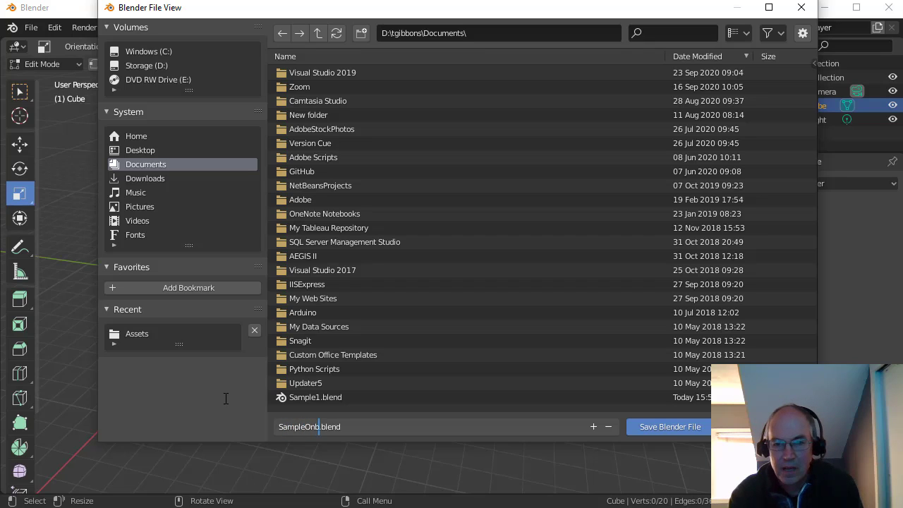
pyautogui.write('bject')
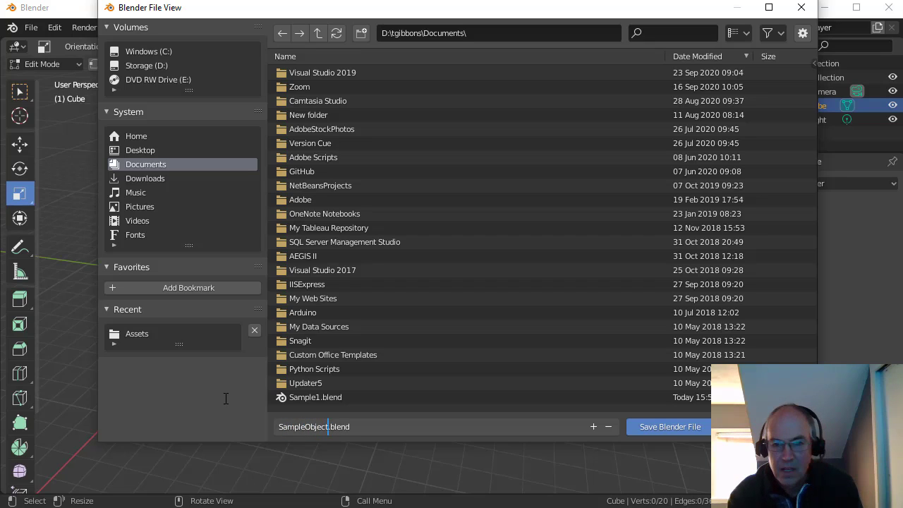
pyautogui.write('1')
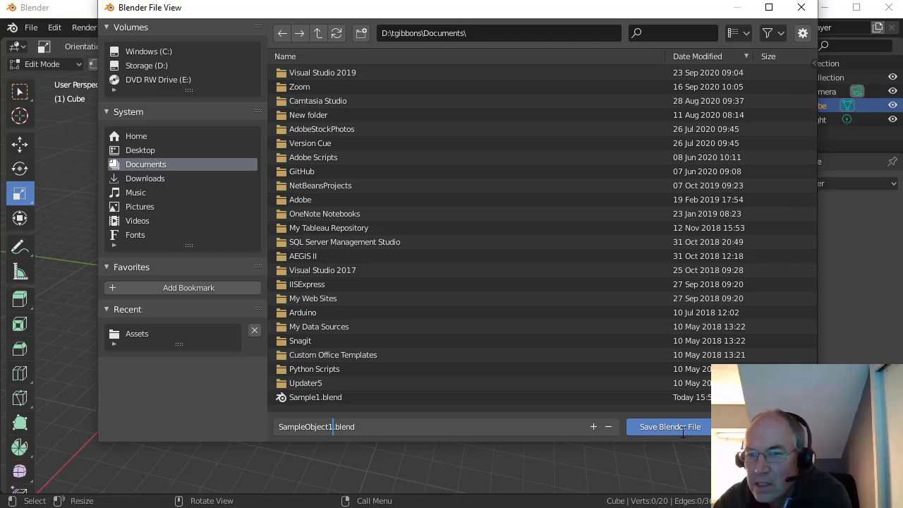
# - Save SampleObject1.blend to Documents, glance at the Unity editor, then return to Blender
pyautogui.click(673, 425)
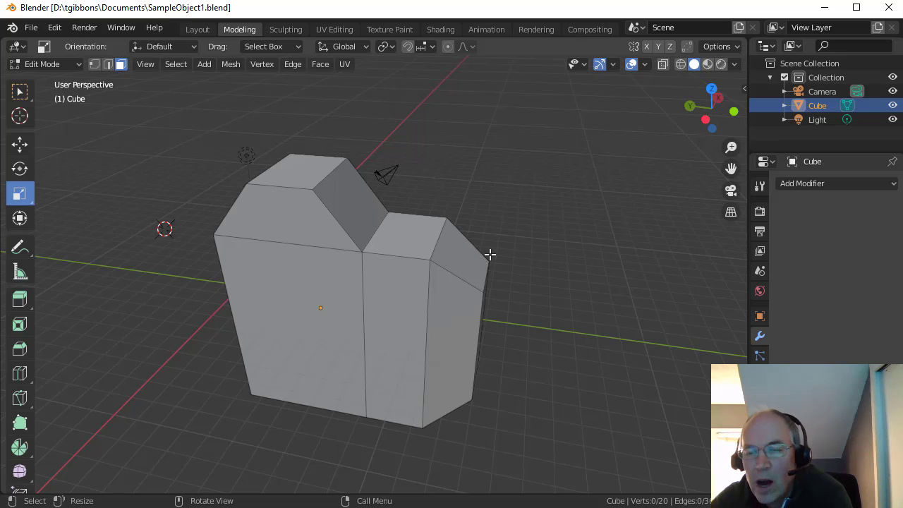
pyautogui.moveTo(493, 207); pyautogui.dragTo(400, 268, button='middle')
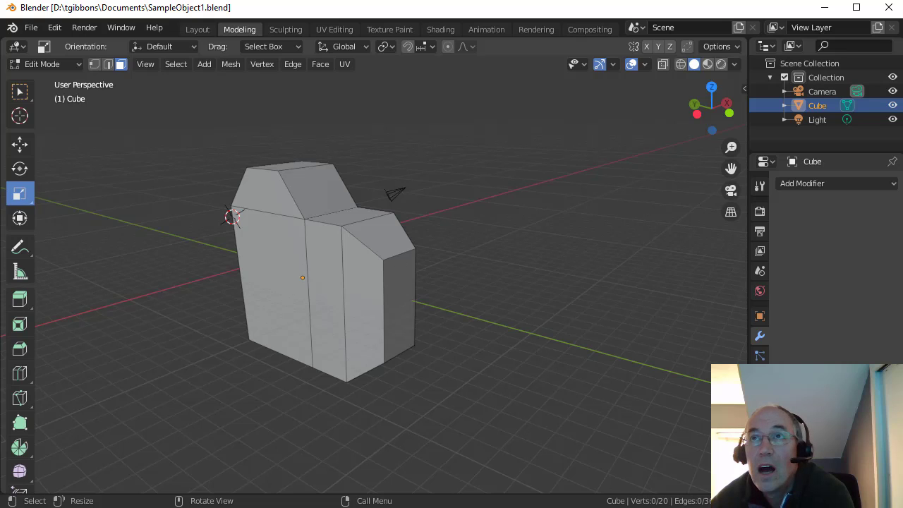
pyautogui.moveTo(901, 2); pyautogui.dragTo(734, 142)
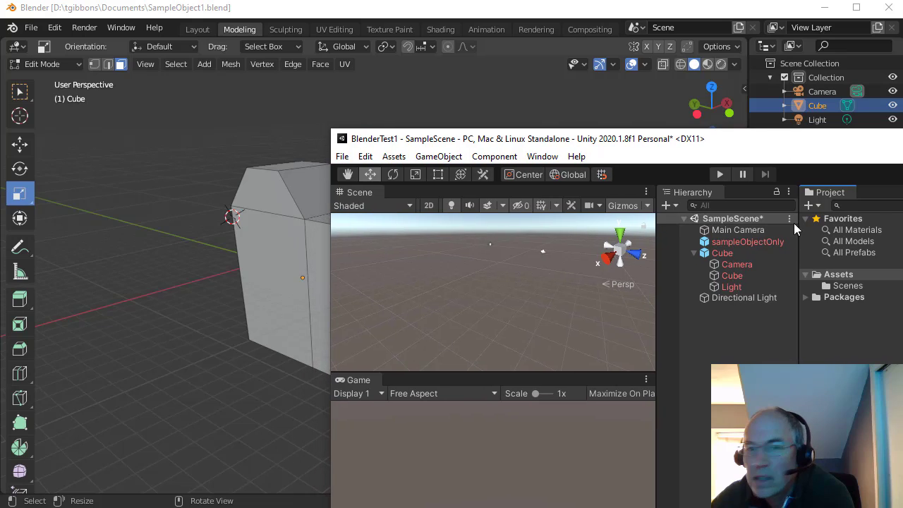
pyautogui.click(217, 158)
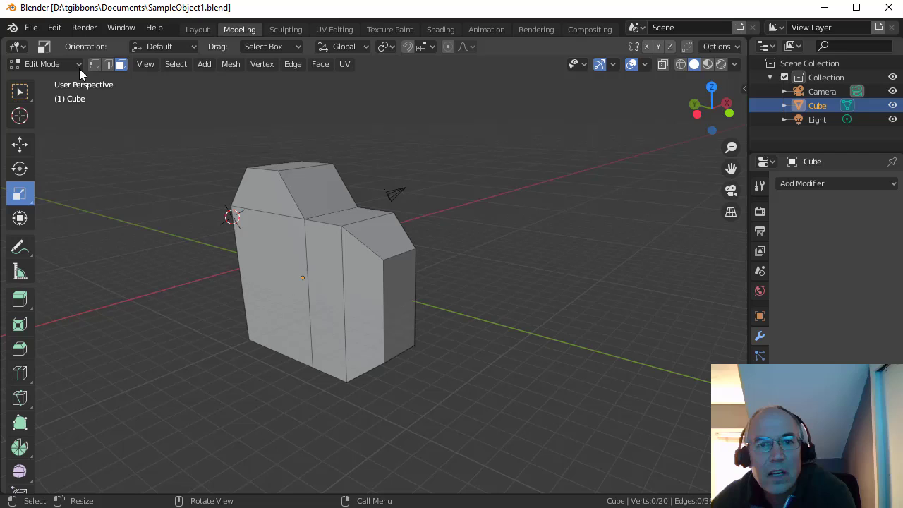
pyautogui.click(51, 63)
# - Switch to Object Mode, save, then save a copy as SampleObject1.blend in the Unity project's Assets folder
pyautogui.click(44, 81)
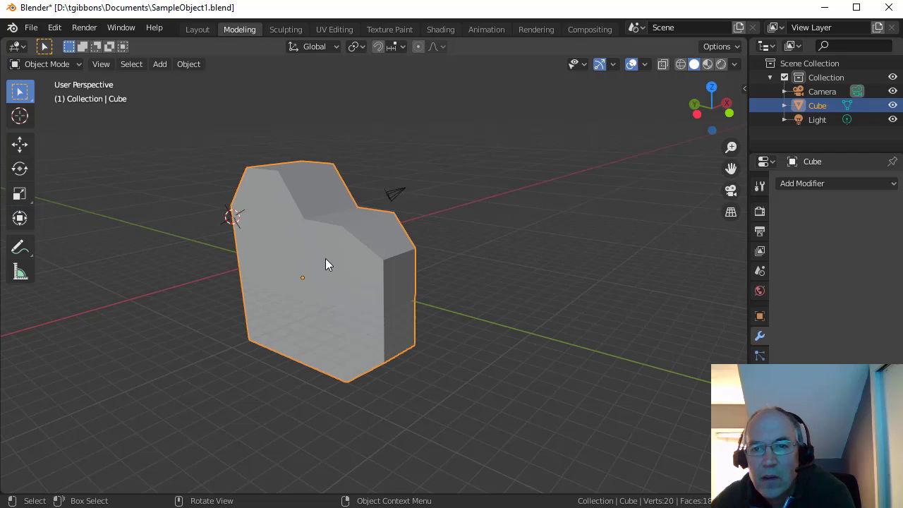
pyautogui.click(31, 28)
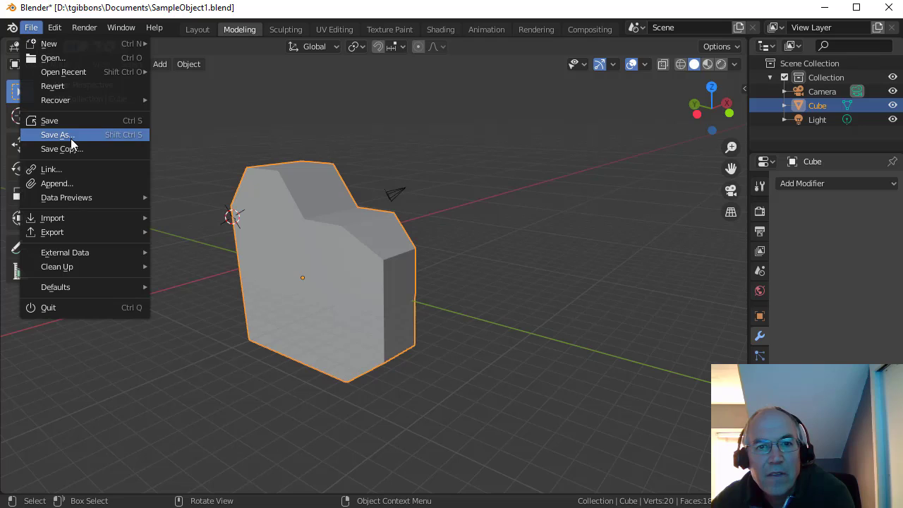
pyautogui.click(66, 121)
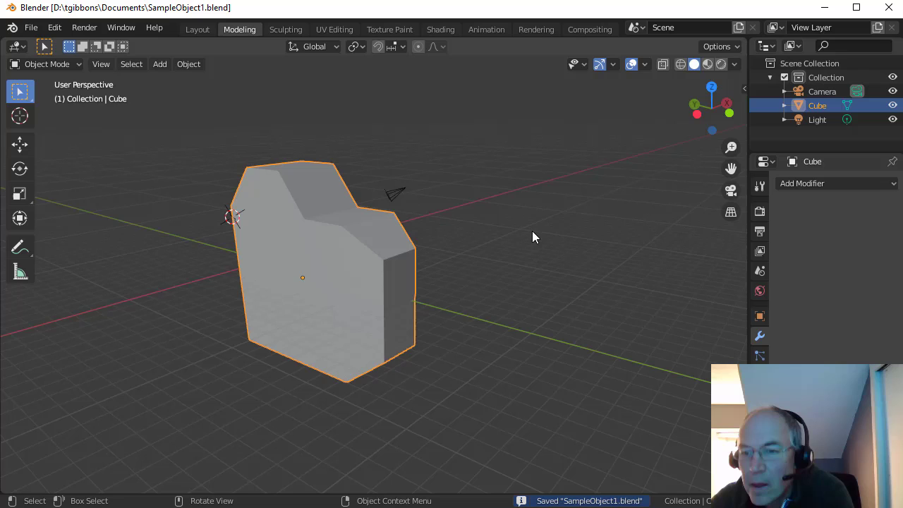
pyautogui.click(28, 28)
pyautogui.click(72, 137)
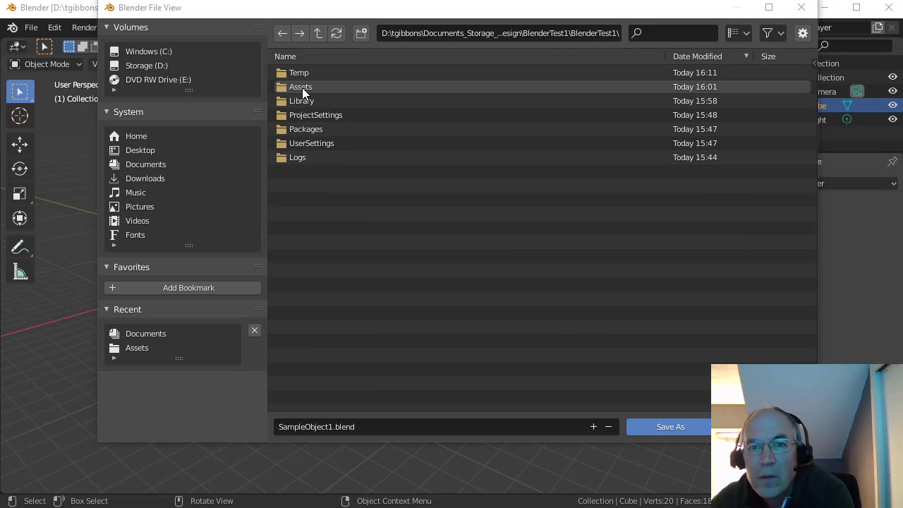
pyautogui.click(302, 88)
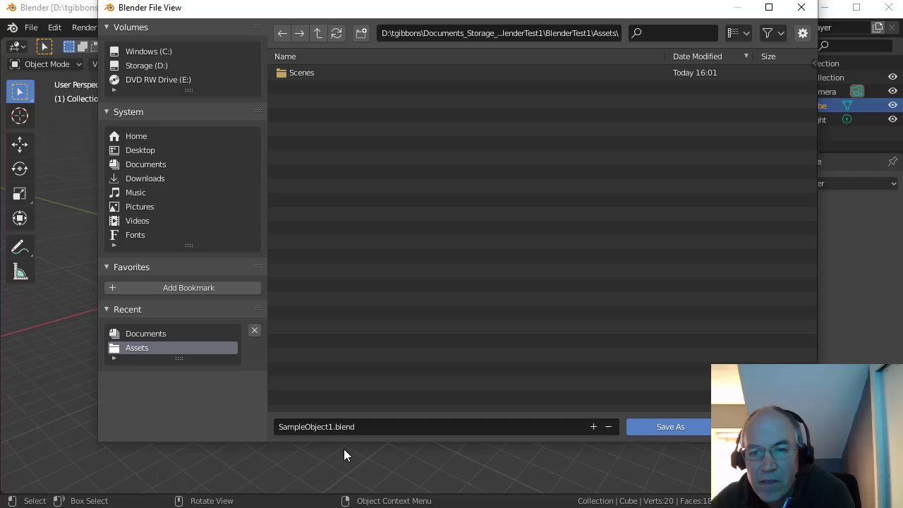
pyautogui.click(669, 425)
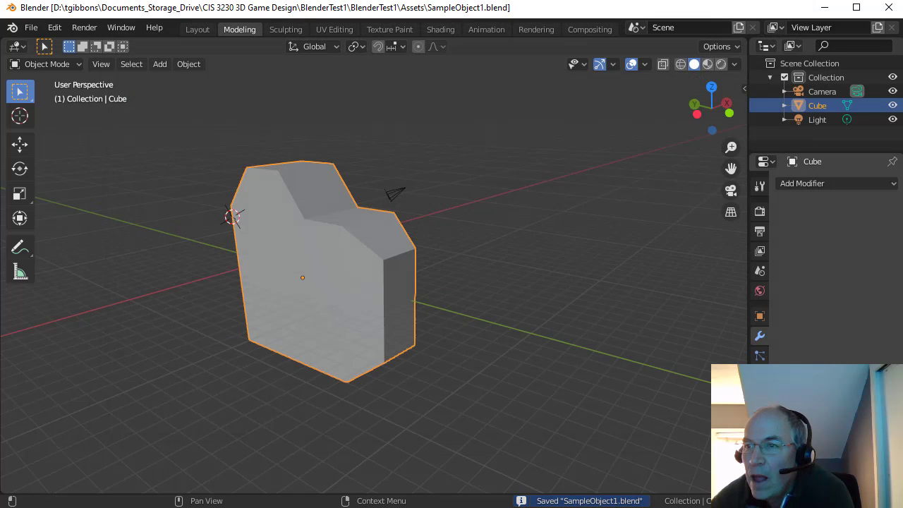
# - Drag the SampleObject1 model from Unity's Project panel into the scene and frame it
pyautogui.hotkey('alt', 'Tab')
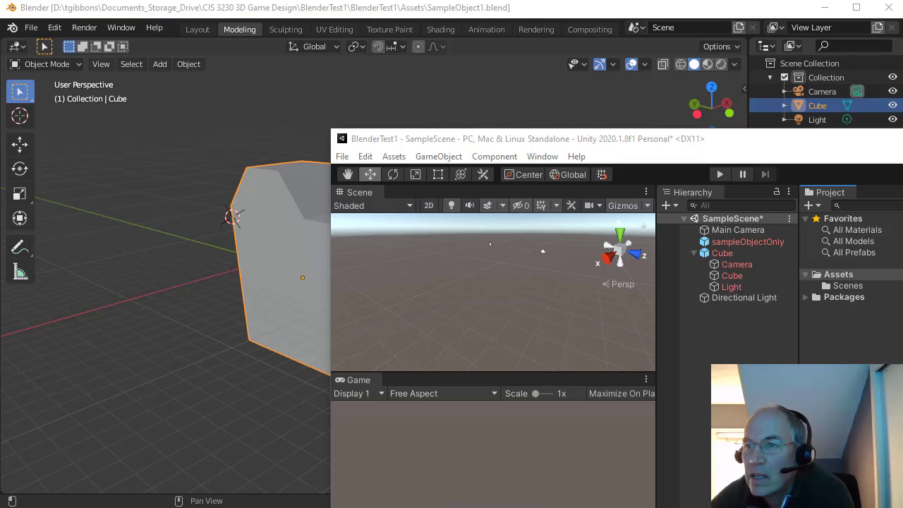
pyautogui.moveTo(871, 145); pyautogui.dragTo(696, 111)
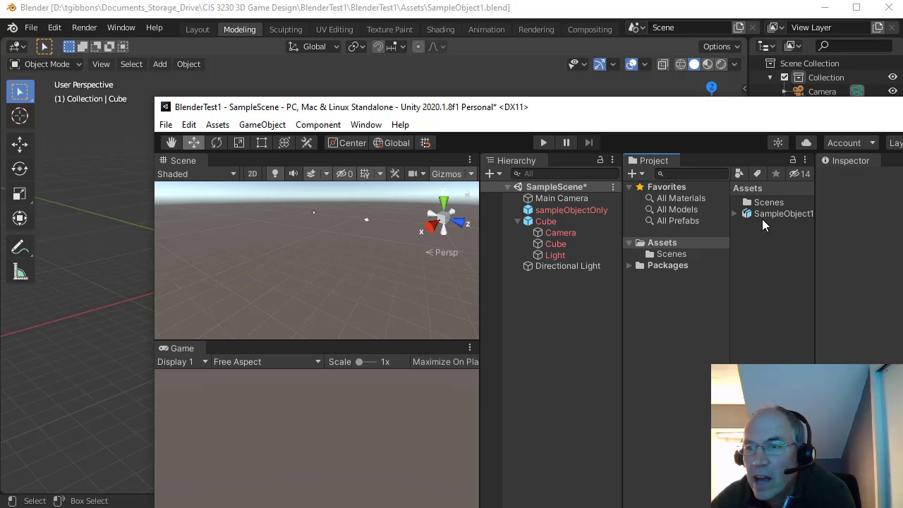
pyautogui.moveTo(742, 211); pyautogui.dragTo(259, 246)
pyautogui.press('f')
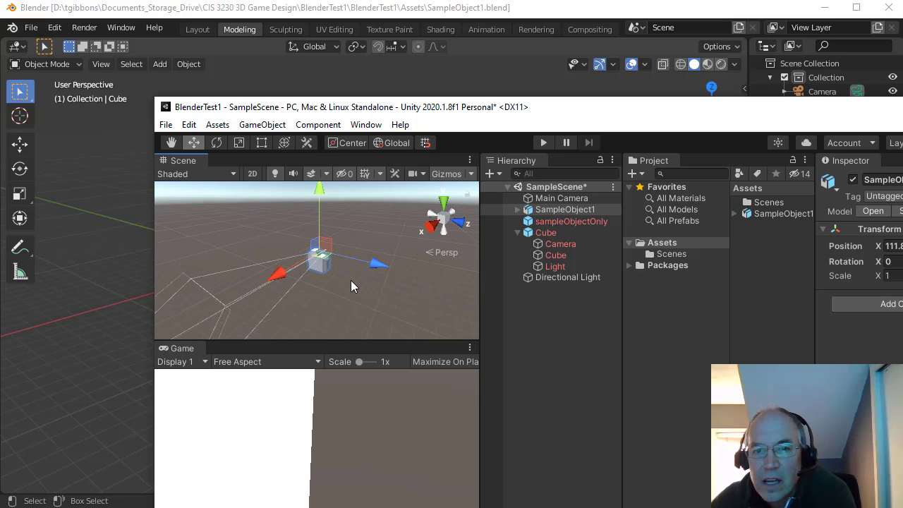
# - Inspect the placed model's Cube, Camera, Light and mesh children, plus the asset's import settings and parts
pyautogui.click(543, 233)
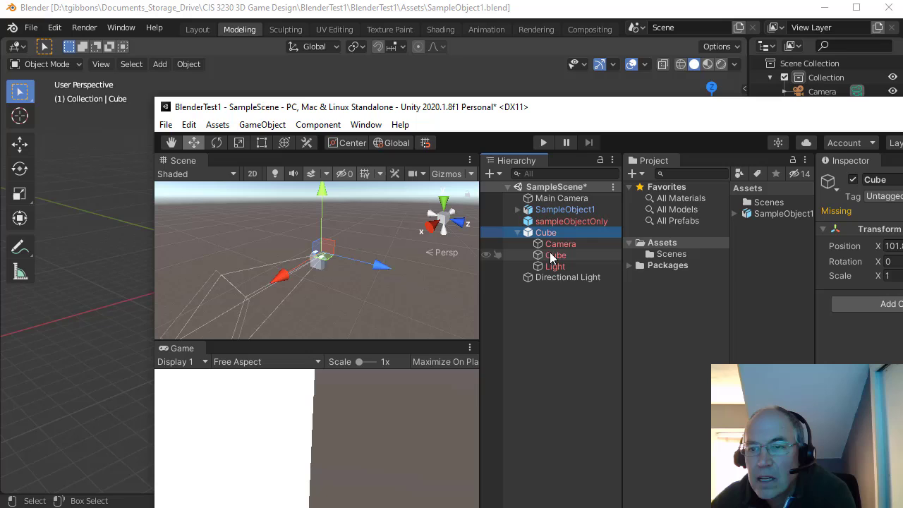
pyautogui.click(557, 244)
pyautogui.click(555, 266)
pyautogui.click(558, 255)
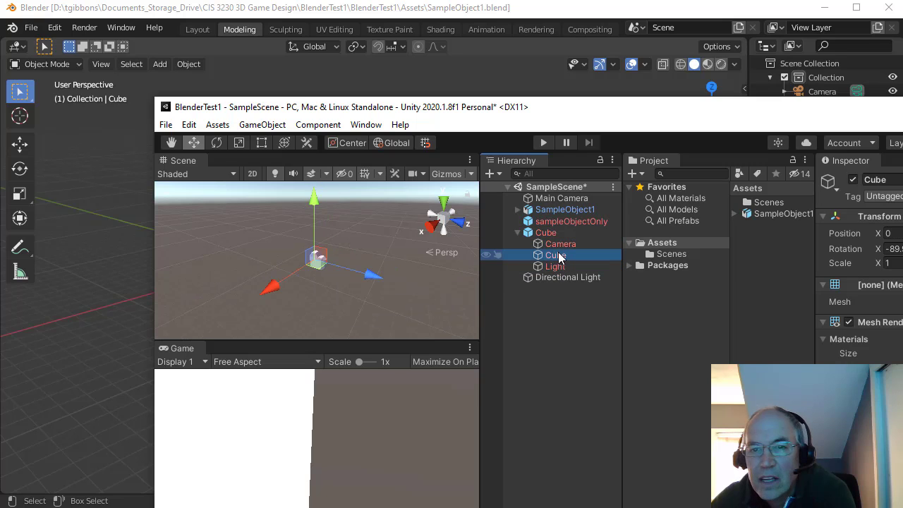
pyautogui.click(567, 220)
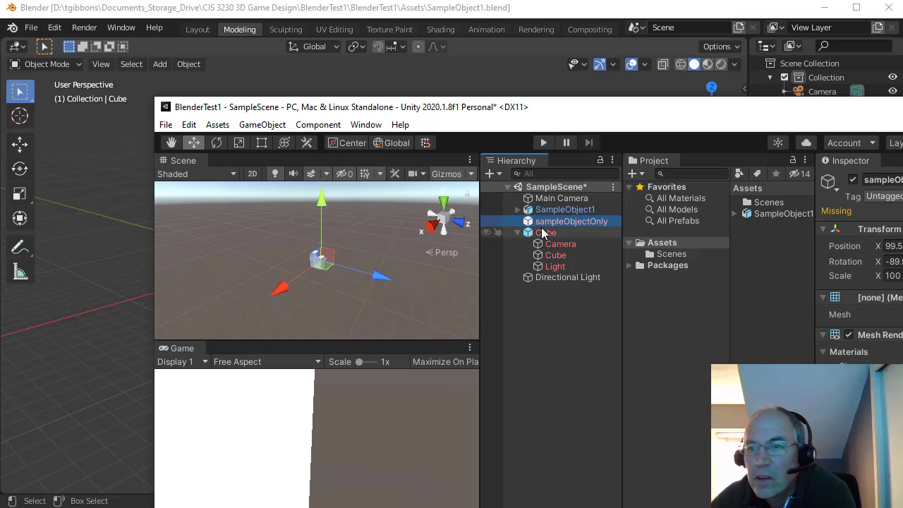
pyautogui.click(545, 233)
pyautogui.click(767, 215)
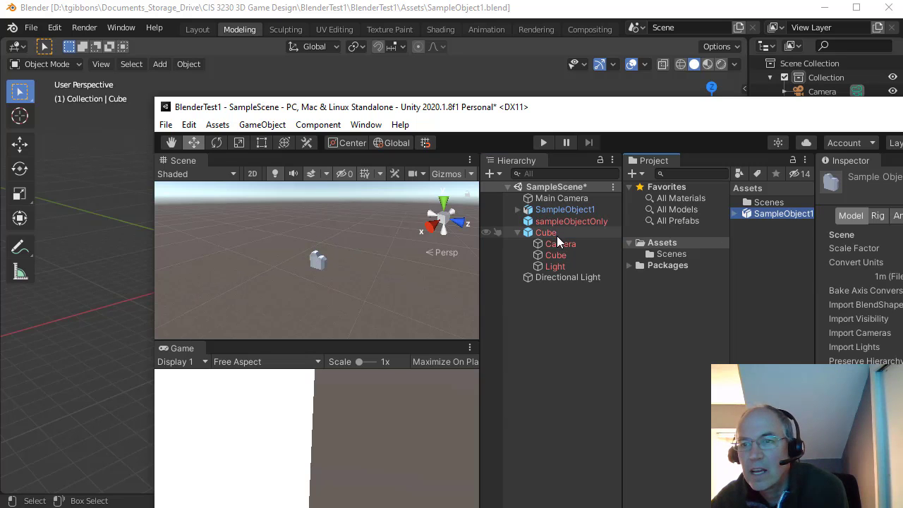
pyautogui.click(735, 213)
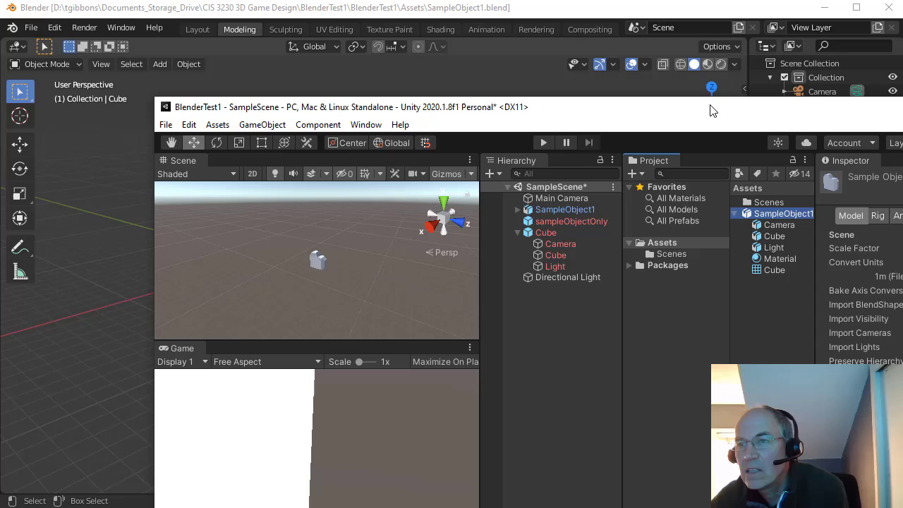
# - Delete the SampleObject1.blend asset from the project's Assets
pyautogui.click(665, 21)
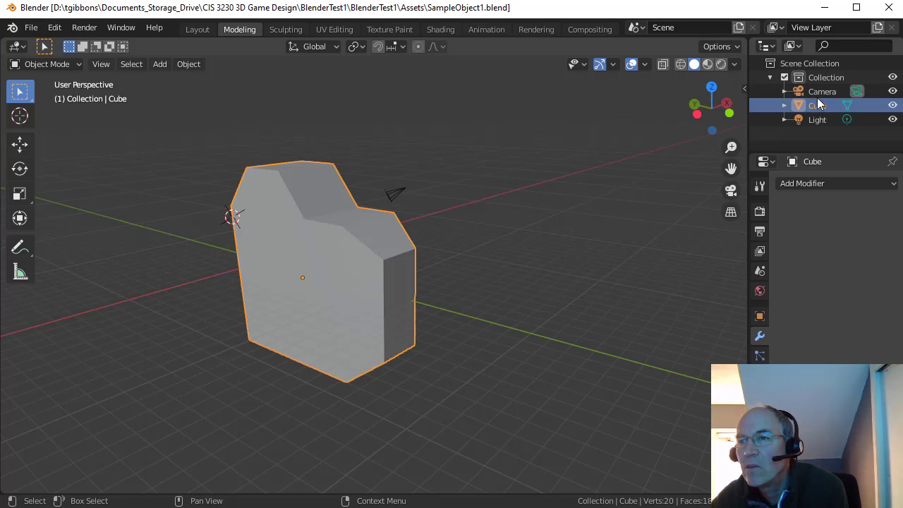
pyautogui.hotkey('alt', 'Tab')
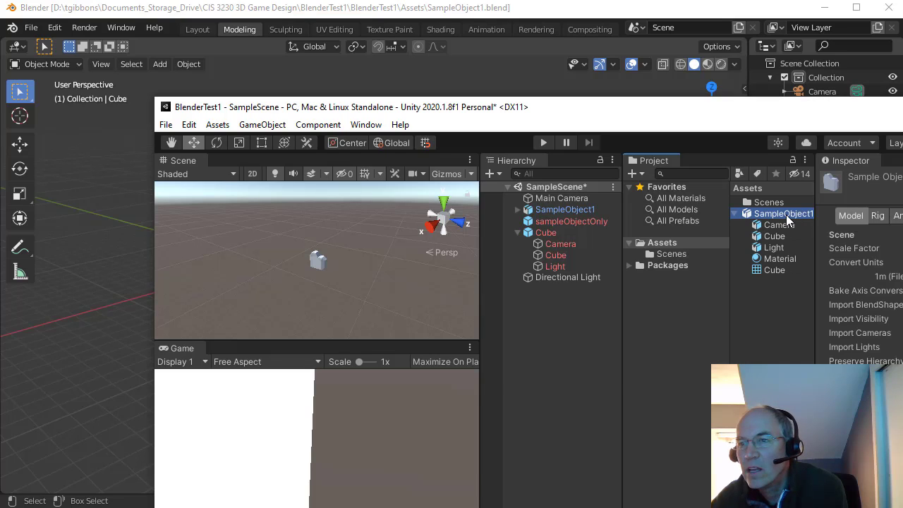
pyautogui.press('Delete')
# - Confirm the asset deletion, then export only the selected cube as SampleObject1.fbx into the Assets folder
pyautogui.click(626, 359)
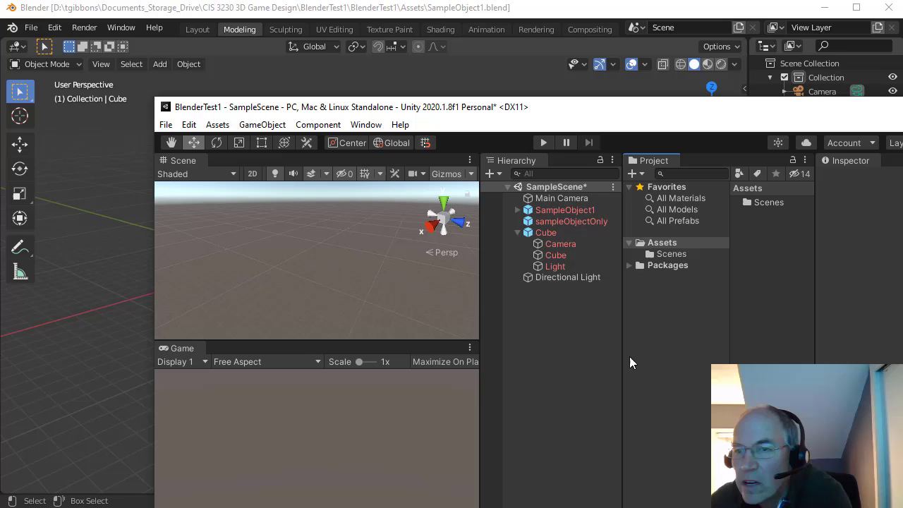
pyautogui.click(451, 15)
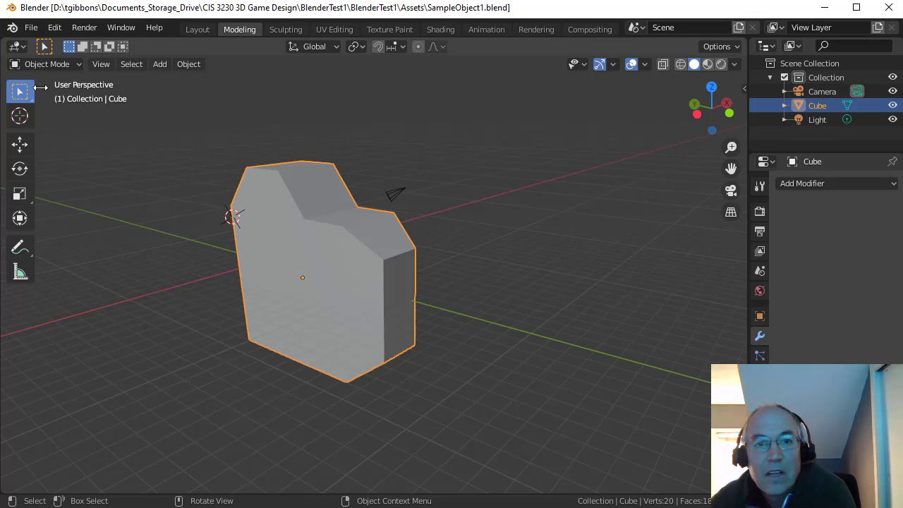
pyautogui.click(31, 28)
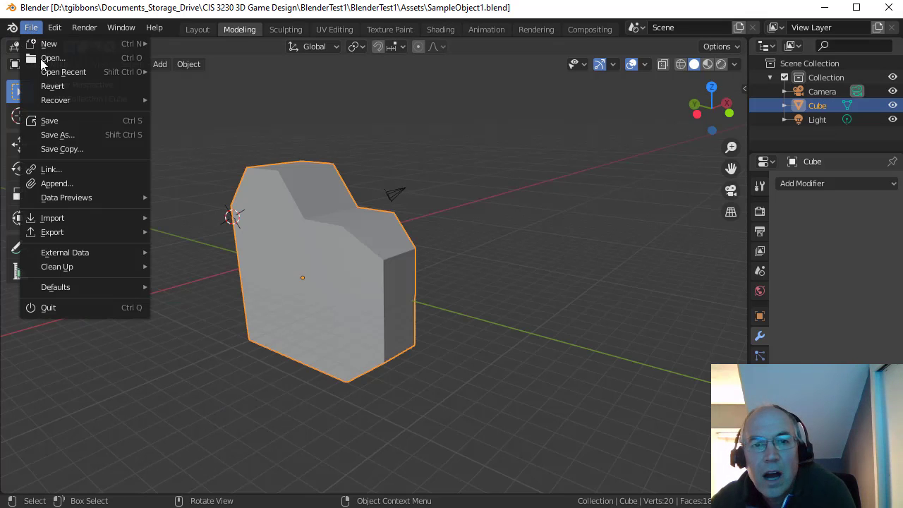
pyautogui.moveTo(109, 237)
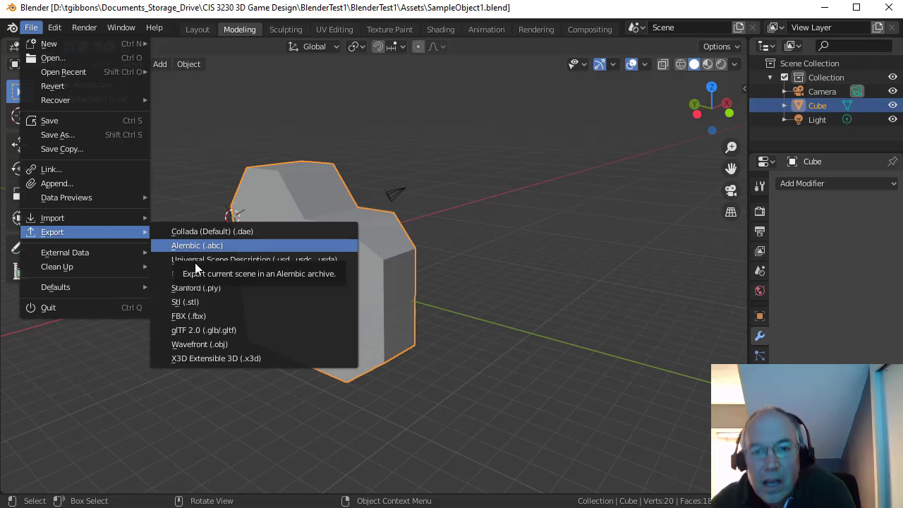
pyautogui.click(200, 318)
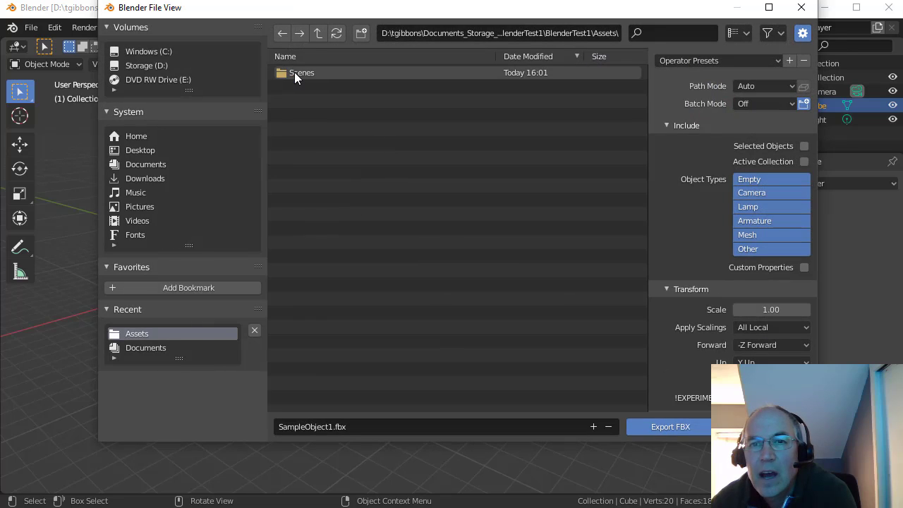
pyautogui.click(323, 37)
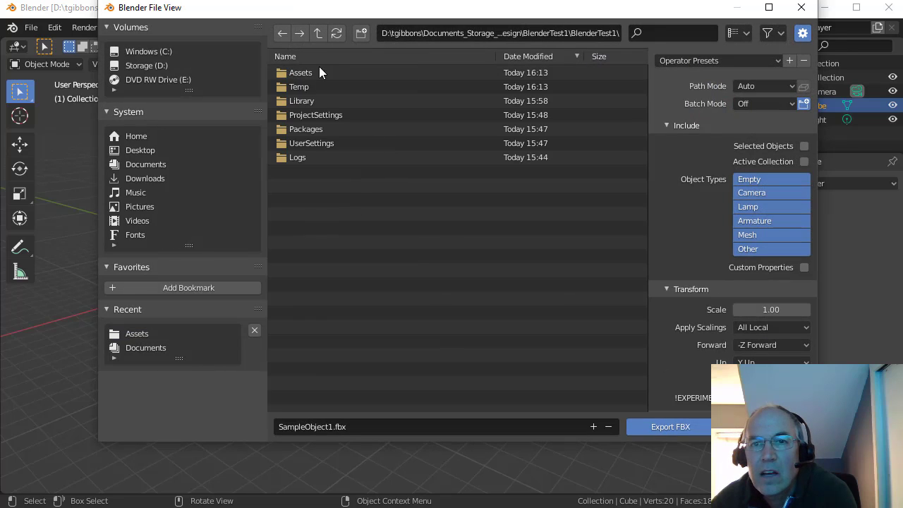
pyautogui.click(299, 74)
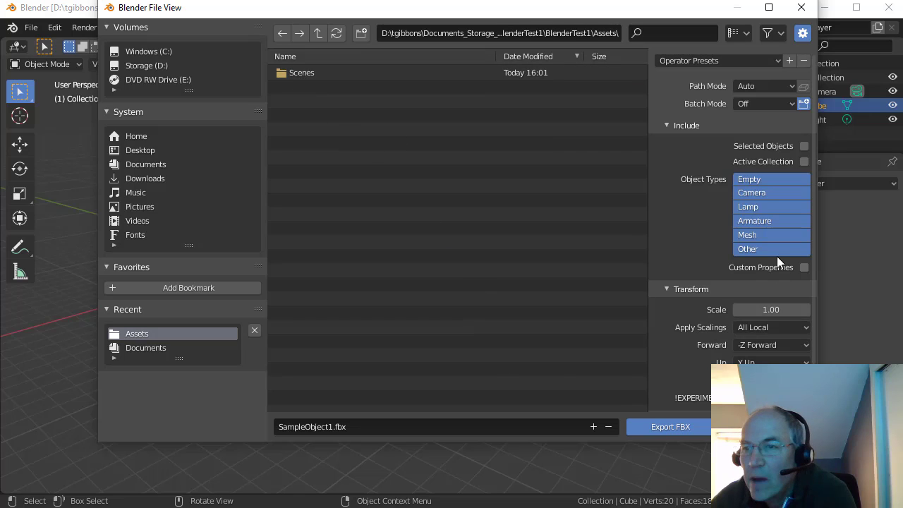
pyautogui.click(803, 146)
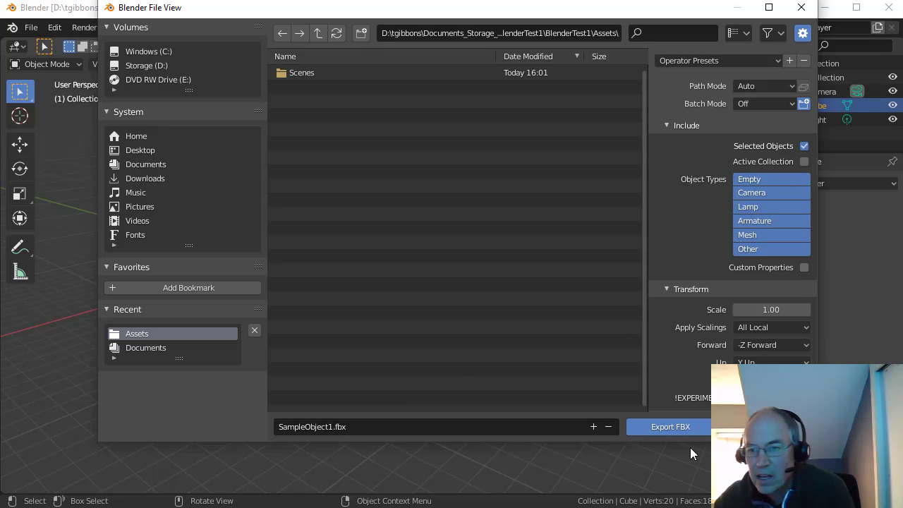
pyautogui.click(681, 430)
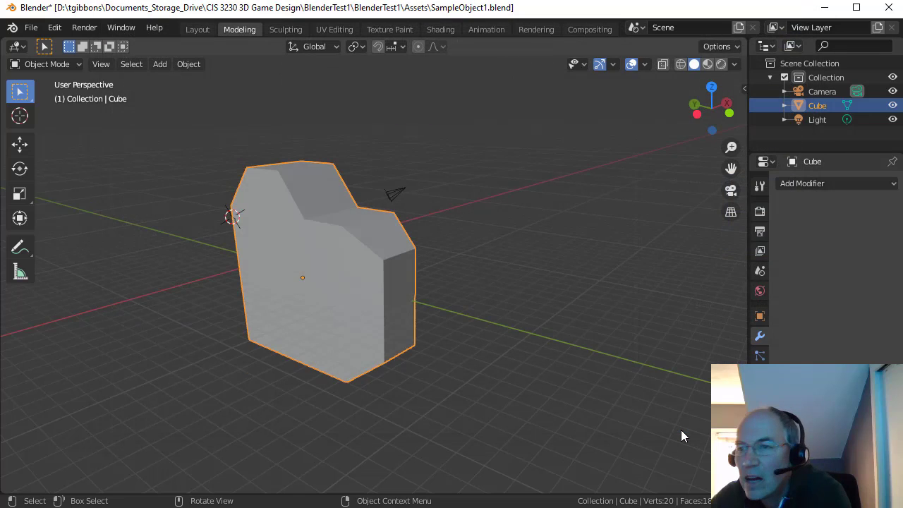
# - Expand SampleObject1 in Unity's Project panel, drop the FBX into the scene and frame SampleObject1 (1)
pyautogui.hotkey('alt', 'Tab')
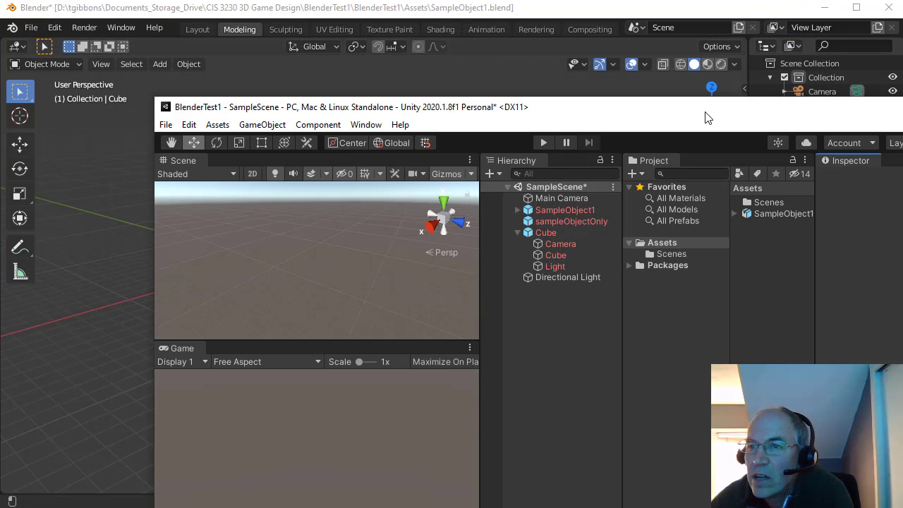
pyautogui.moveTo(705, 115); pyautogui.dragTo(694, 111)
pyautogui.click(720, 208)
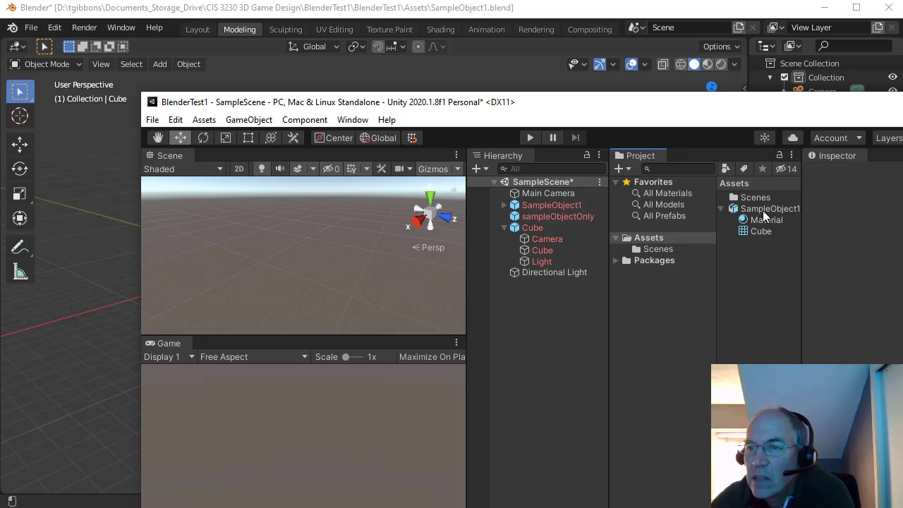
pyautogui.moveTo(762, 210); pyautogui.dragTo(280, 264)
pyautogui.press('f')
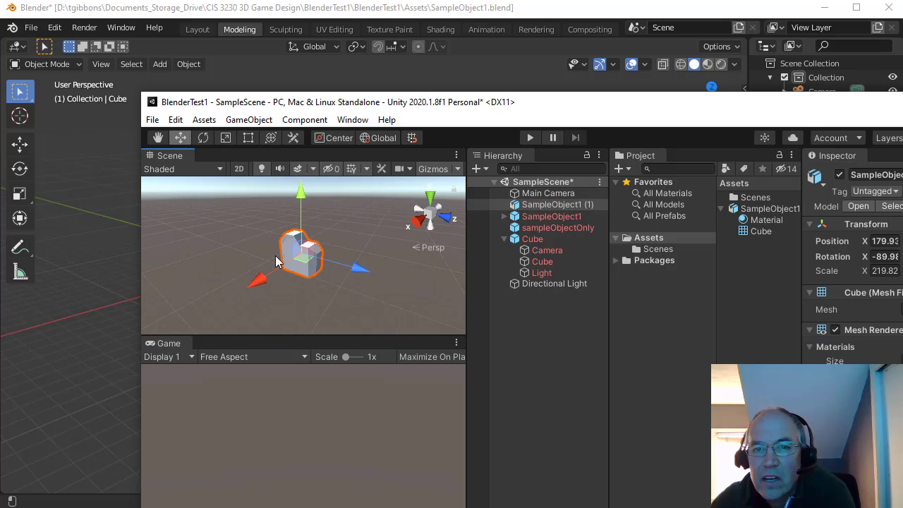
pyautogui.click(344, 281)
pyautogui.press('q')
pyautogui.scroll(3, 345, 292)
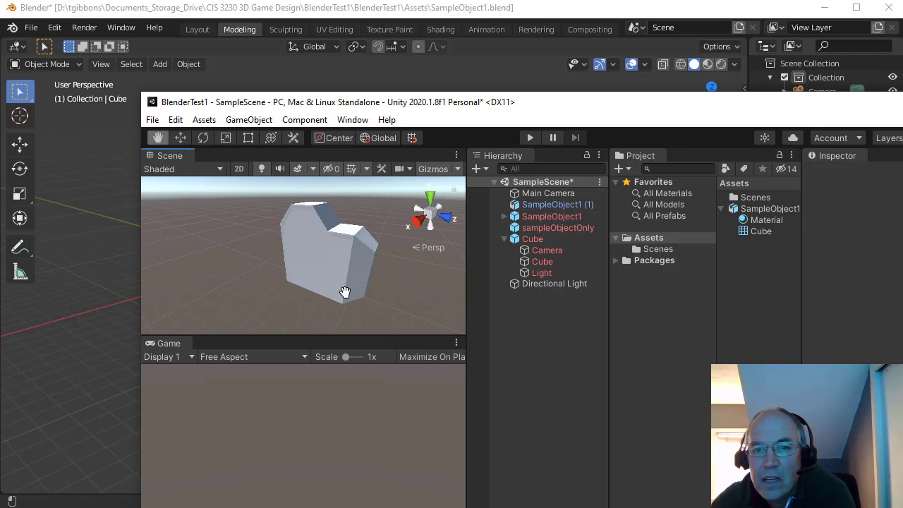
pyautogui.scroll(-3, 345, 292)
pyautogui.press('w')
pyautogui.scroll(-2, 337, 299)
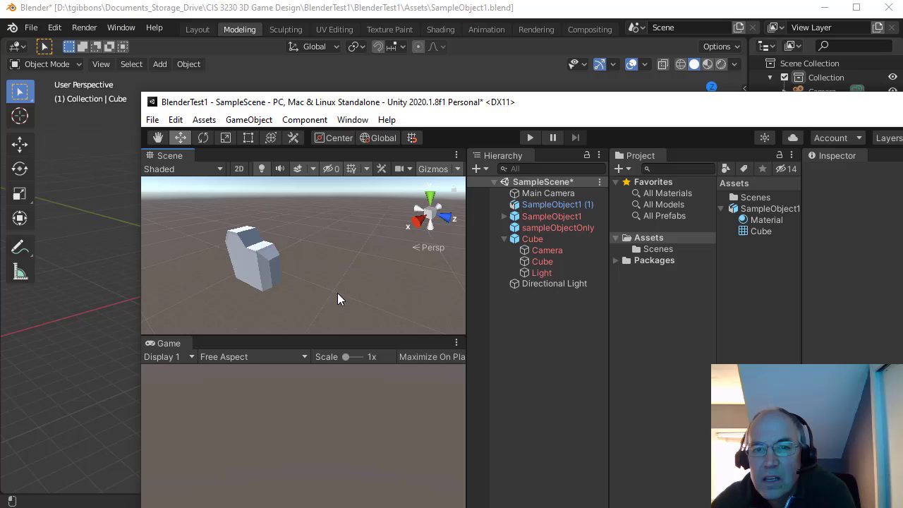
pyautogui.click(491, 86)
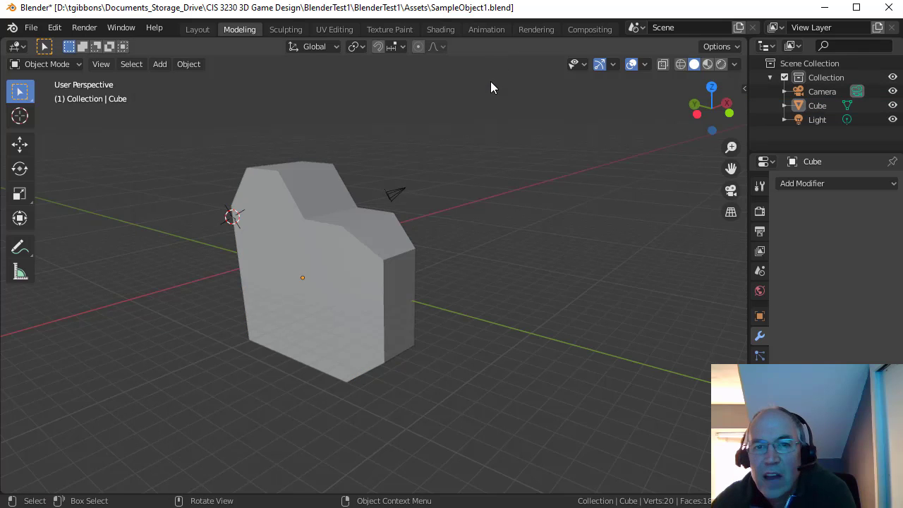